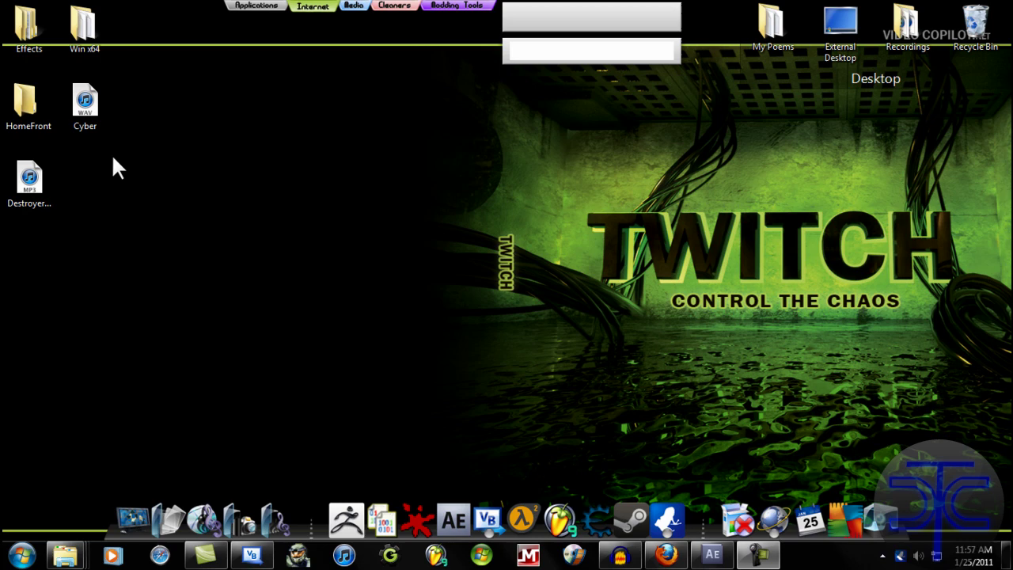
Launch FL Studio 9 from the desktop dock.
left_click(585, 210)
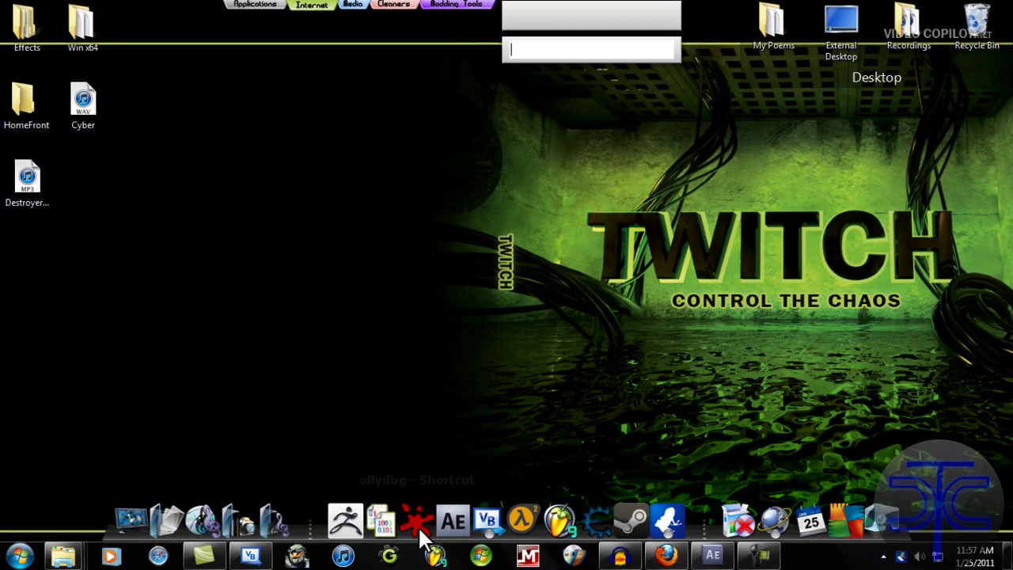
Bring up FL Studio and browse the Vintage and Piano 2 folders in the browser.
left_click(453, 520)
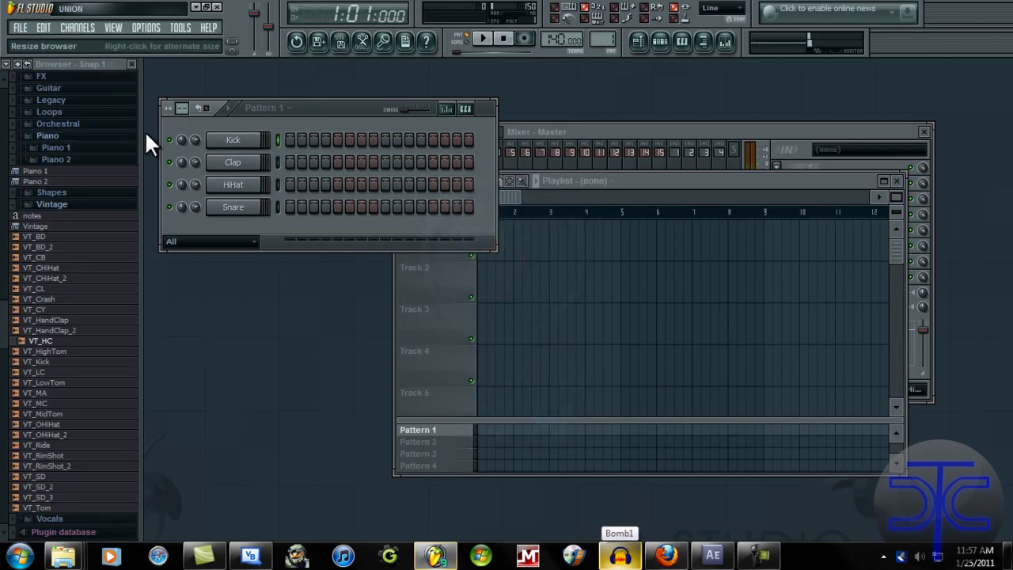
left_click(49, 207)
left_click(57, 279)
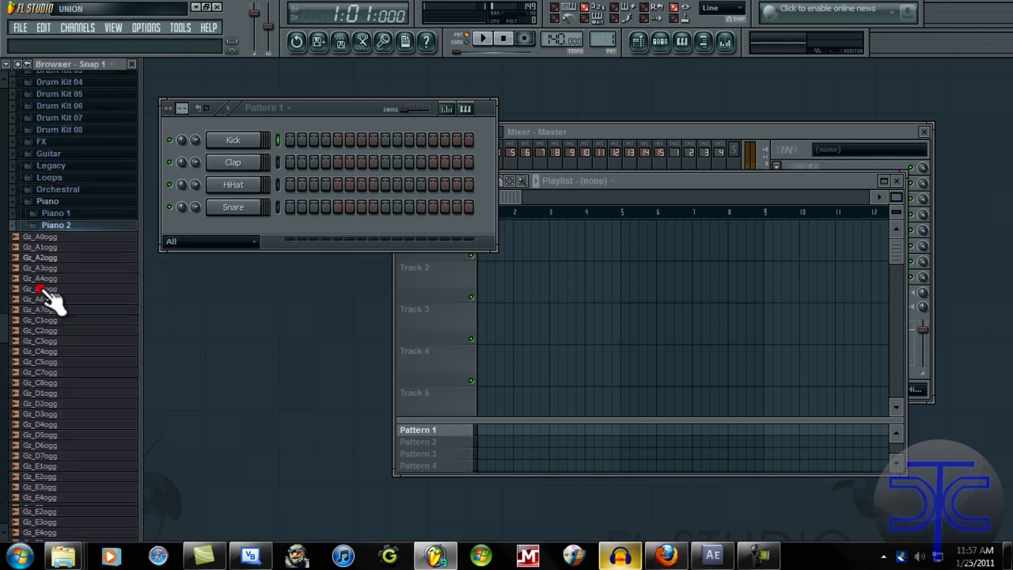
left_click(48, 79)
scroll(48, 127, "up", 3)
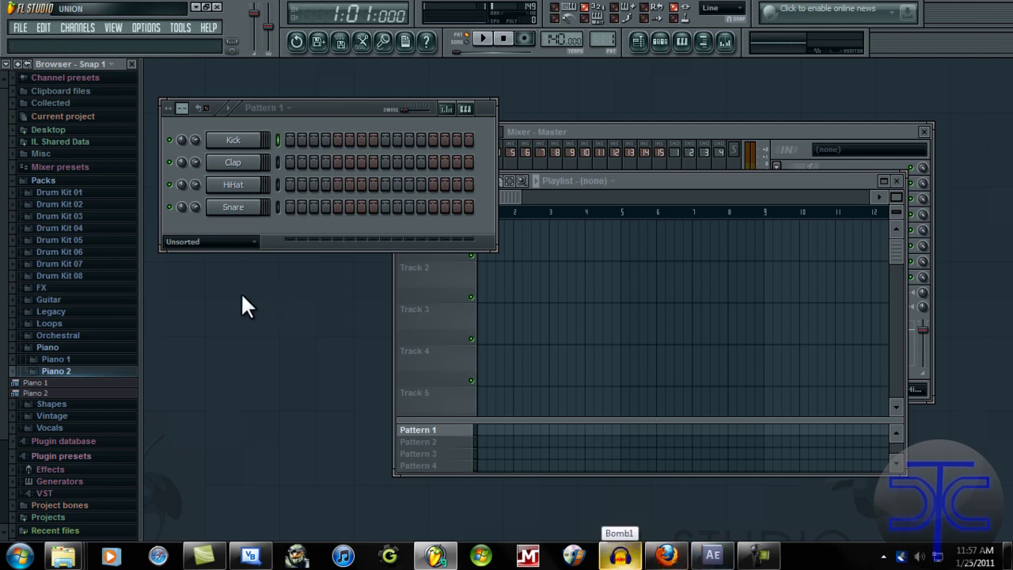
Drag Cyber.wav from the desktop into the Channel rack and open the Cyber channel's settings.
left_click(207, 8)
left_click_drag(111, 11, 400, 66)
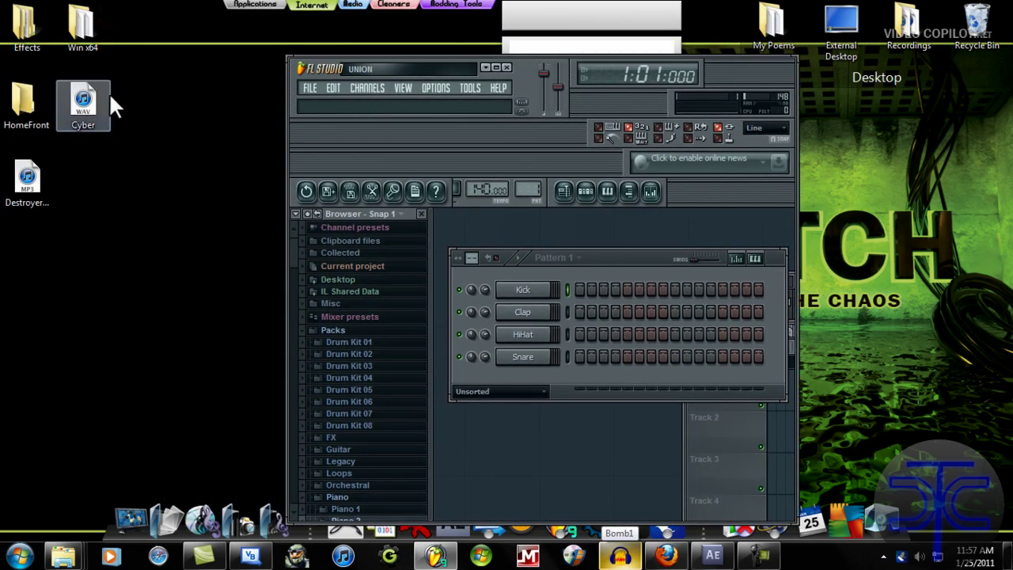
left_click_drag(108, 94, 538, 387)
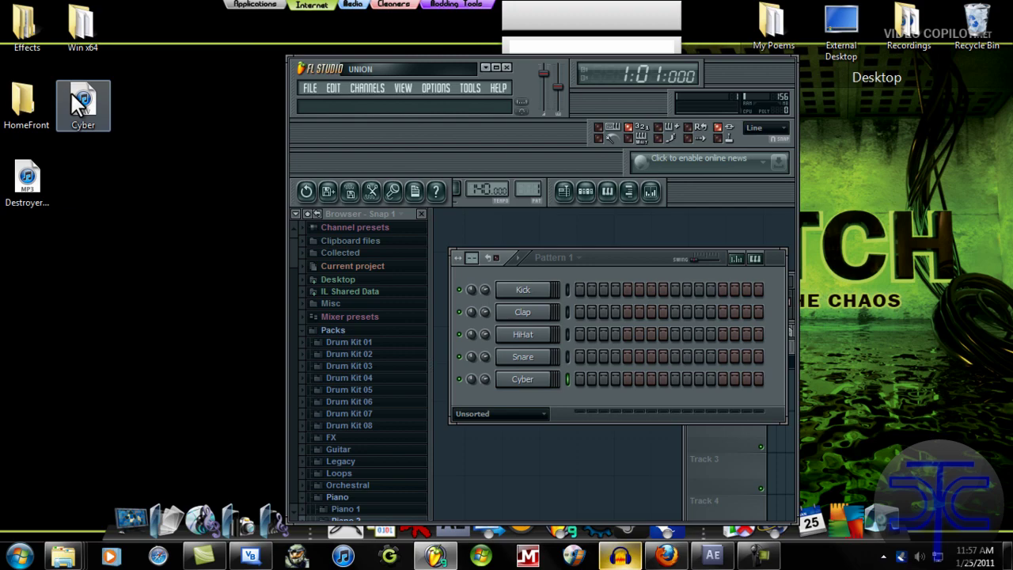
left_click(495, 68)
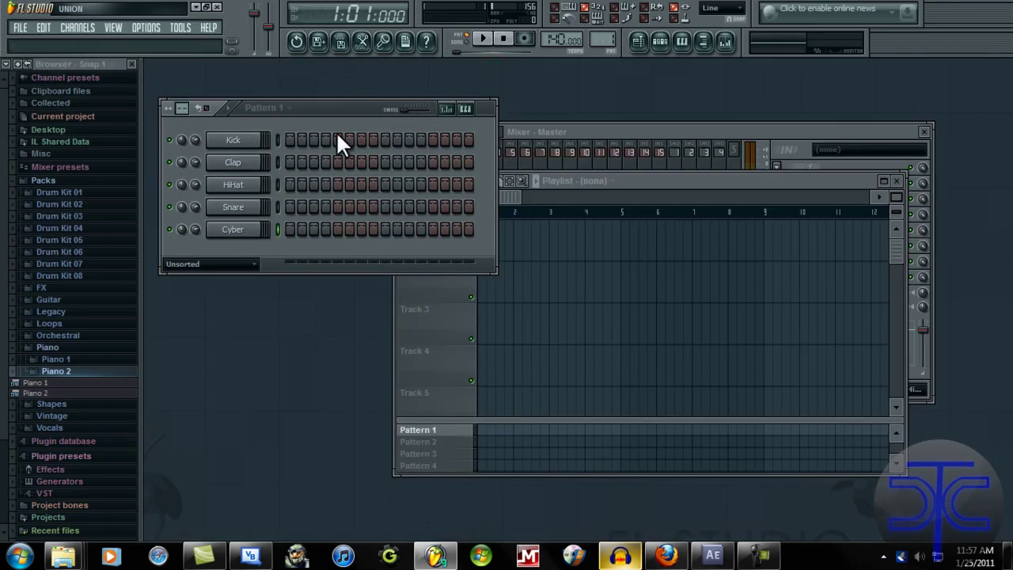
left_click(258, 236)
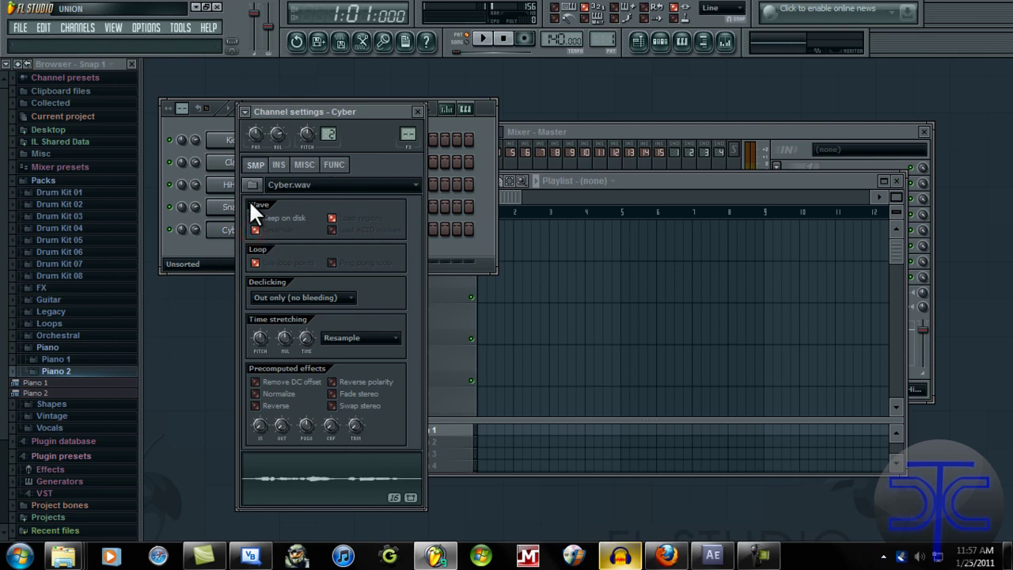
Draw one C5 note in Cyber's piano roll, ending midway through bar 3.
left_click(229, 227)
right_click(261, 229)
left_click(287, 231)
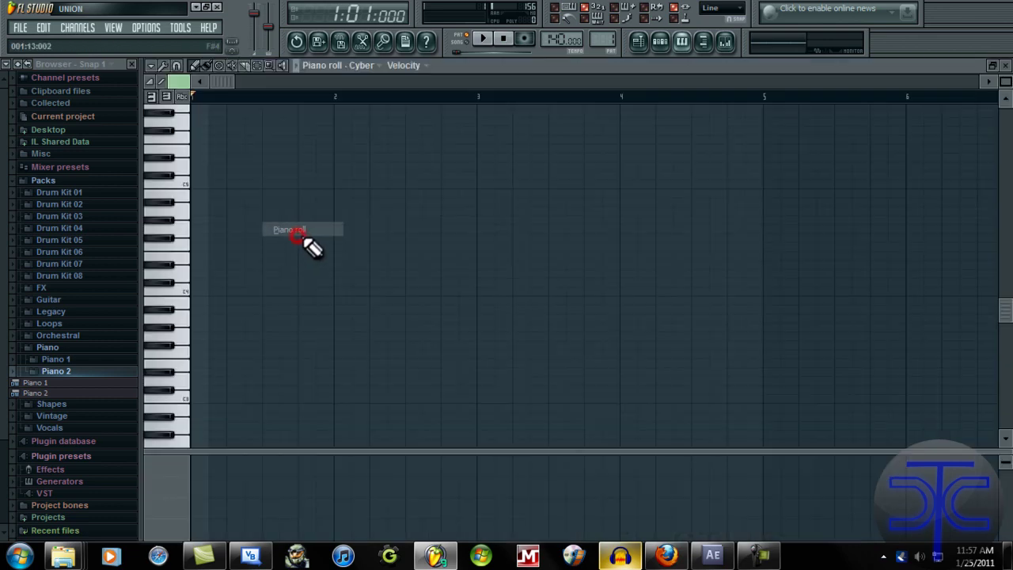
left_click(195, 183)
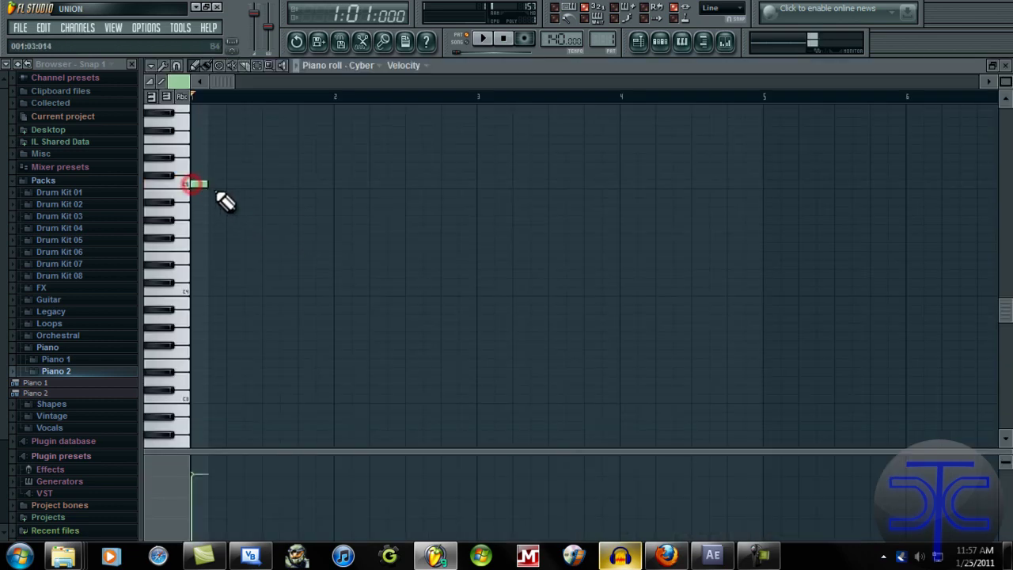
mouse_move(205, 184)
left_mouse_down()
mouse_move(455, 201)
mouse_move(771, 196)
left_mouse_up()
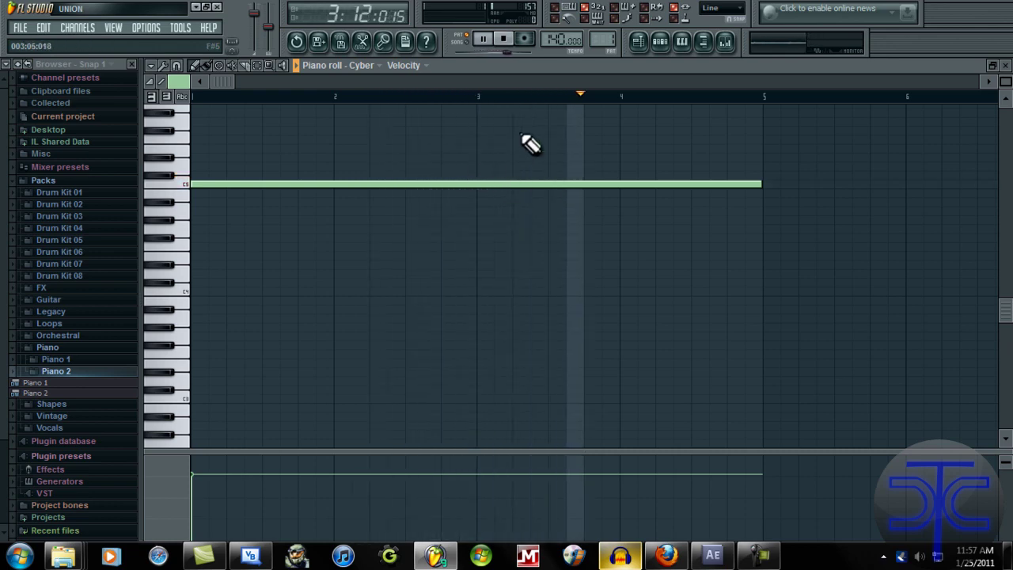
left_click(505, 38)
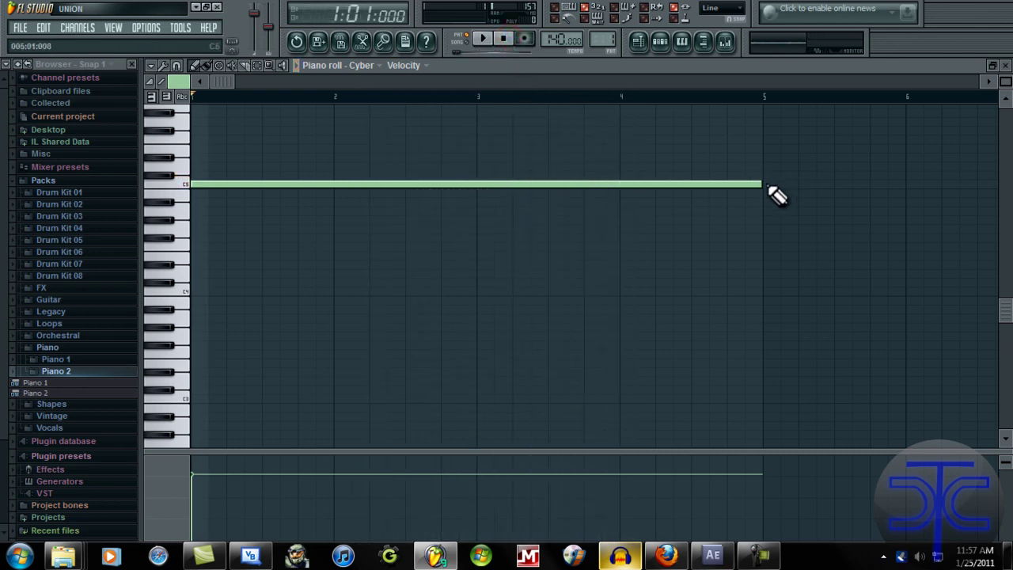
left_click_drag(762, 184, 543, 183)
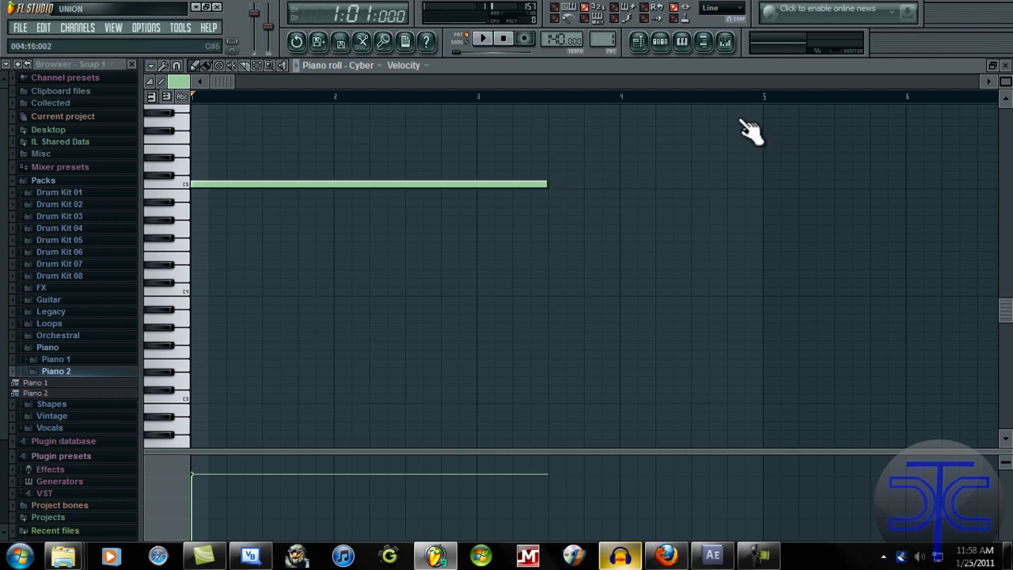
left_click(1005, 66)
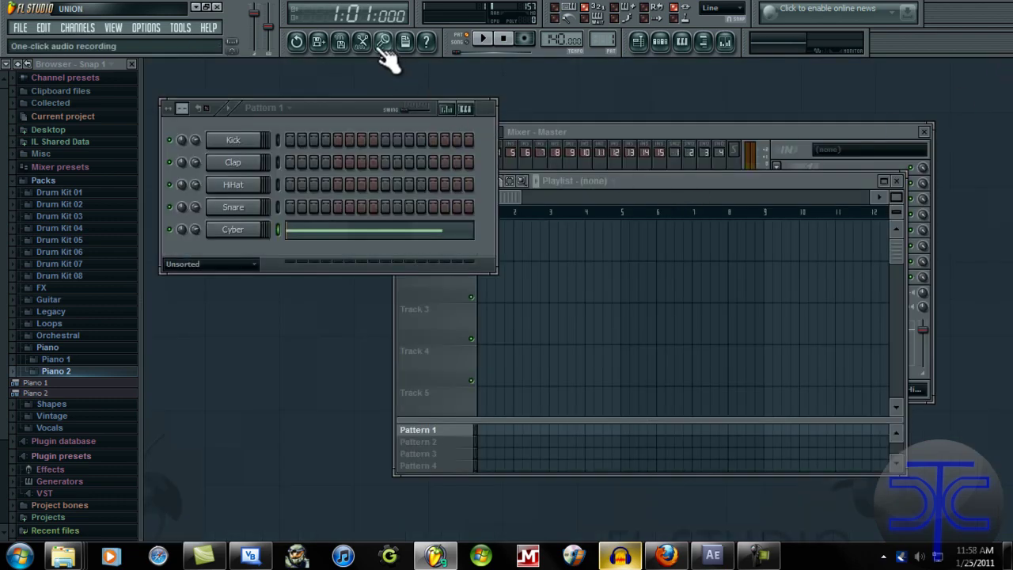
Route the Cyber channel to mixer insert 13 and load Soundgoodizer in its first slot.
left_click(238, 231)
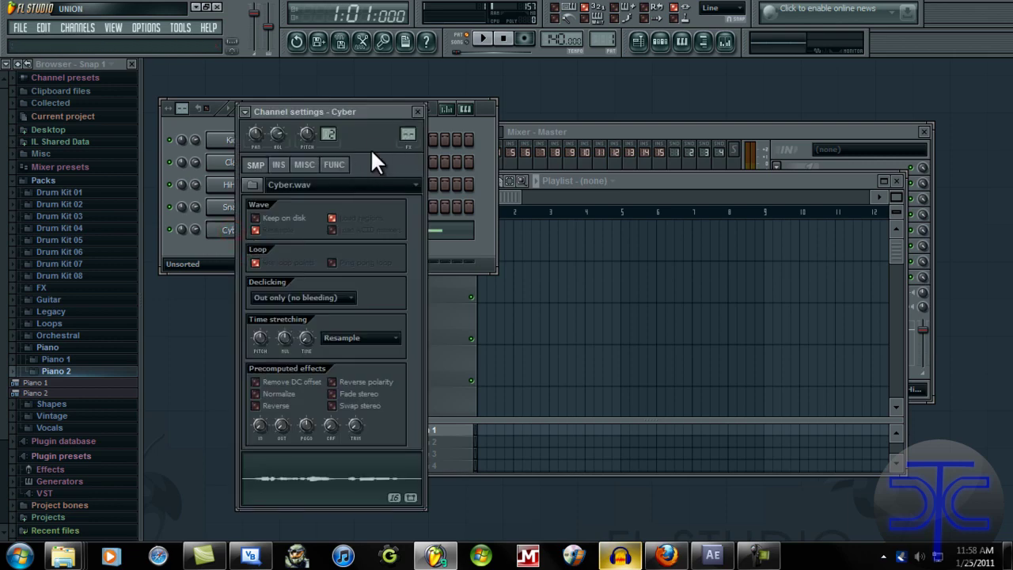
scroll(412, 133, "up", 13)
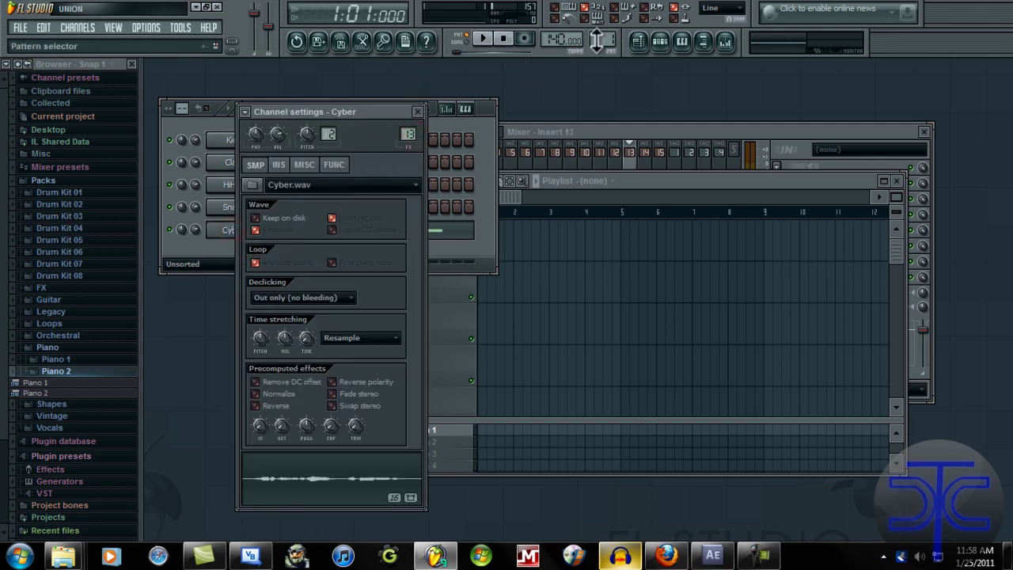
scroll(603, 41, "up", 5)
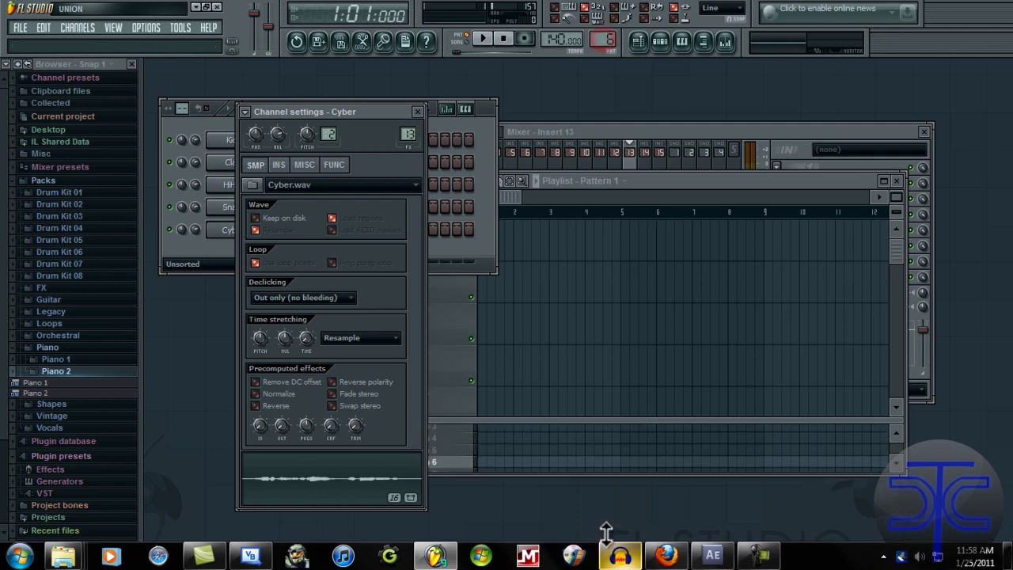
key("KP_Add")
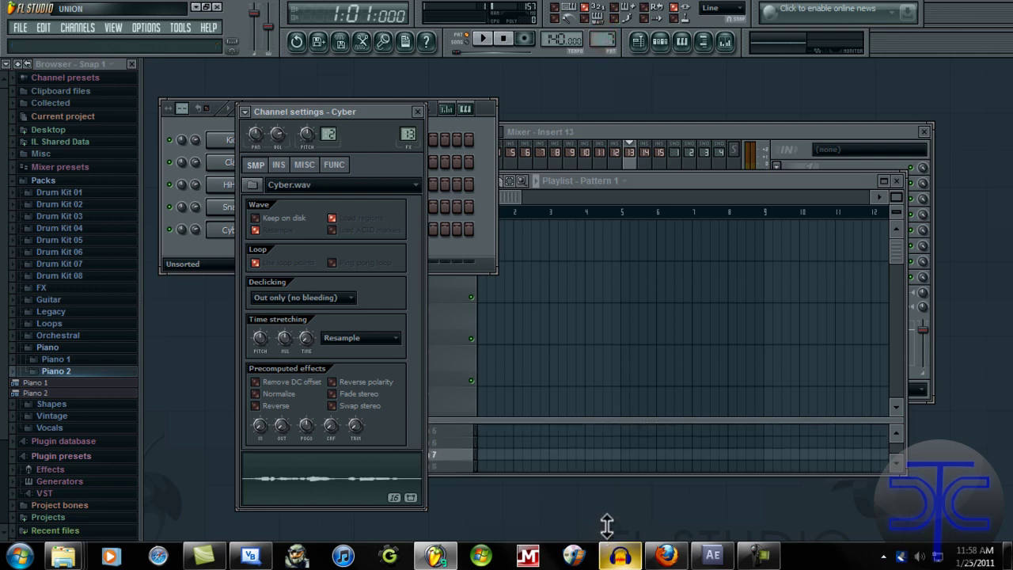
left_click(585, 128)
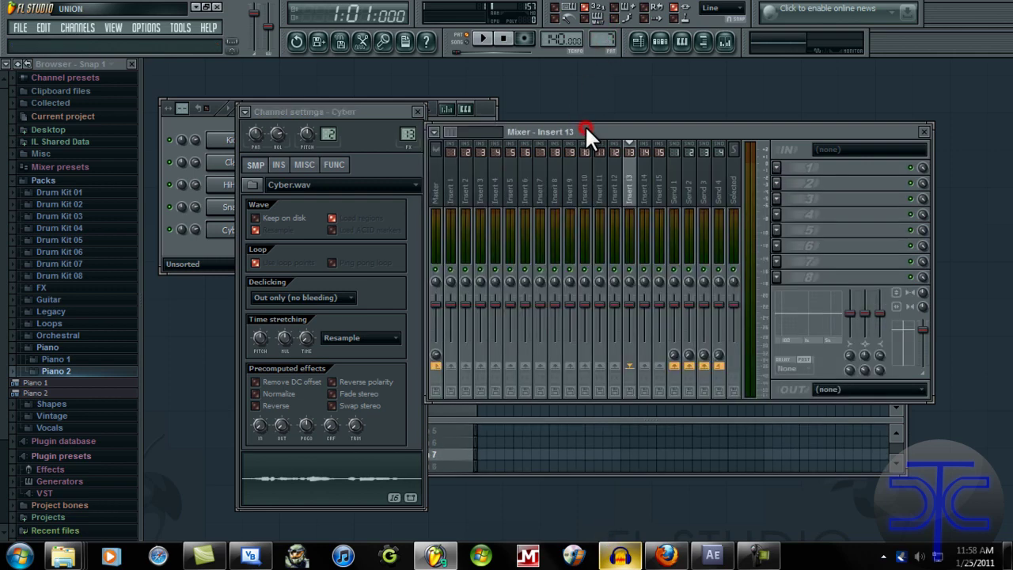
left_click(775, 167)
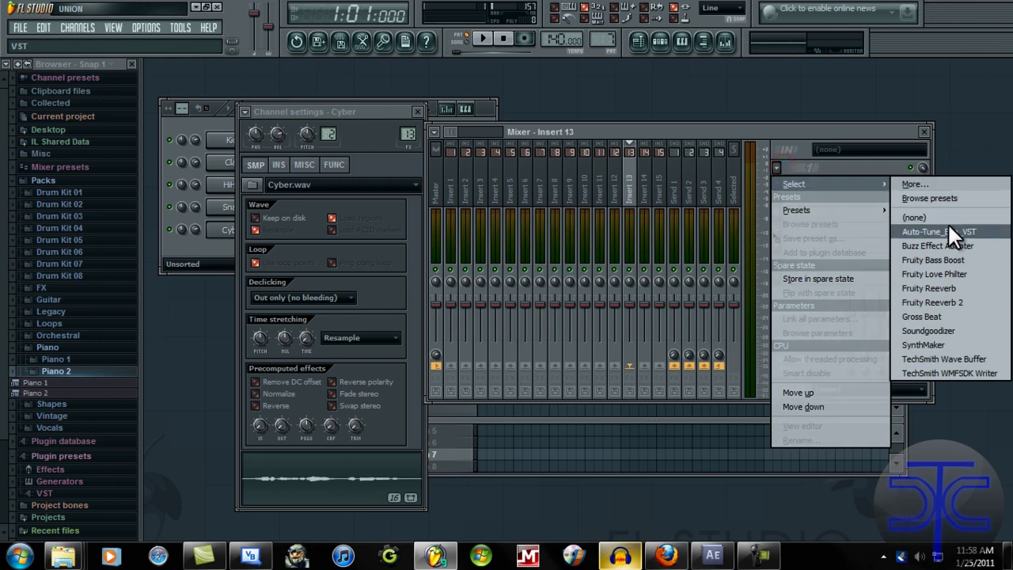
left_click(938, 331)
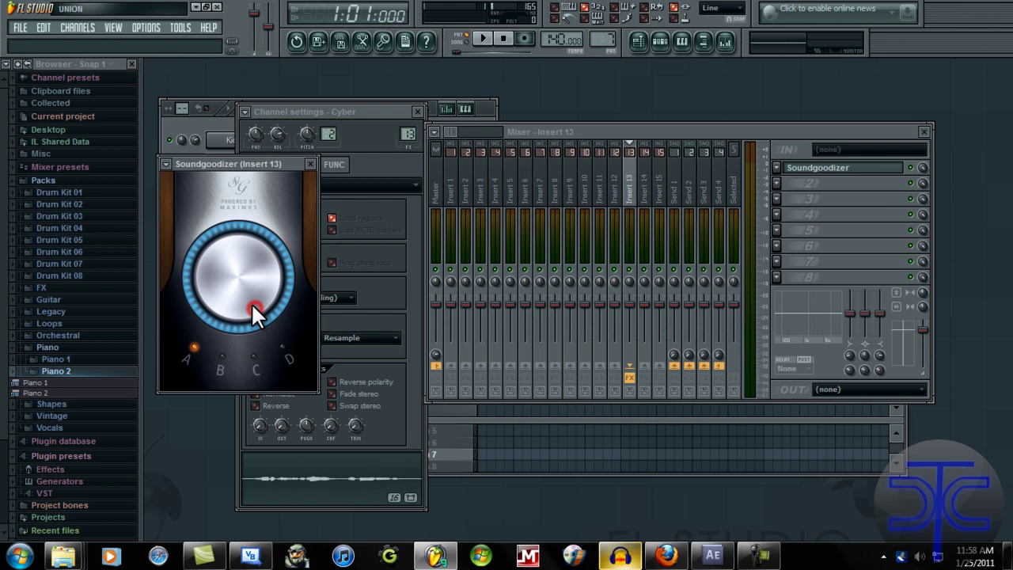
Set Soundgoodizer to mode C while auditioning Pattern 1, then close its window.
left_click(232, 356)
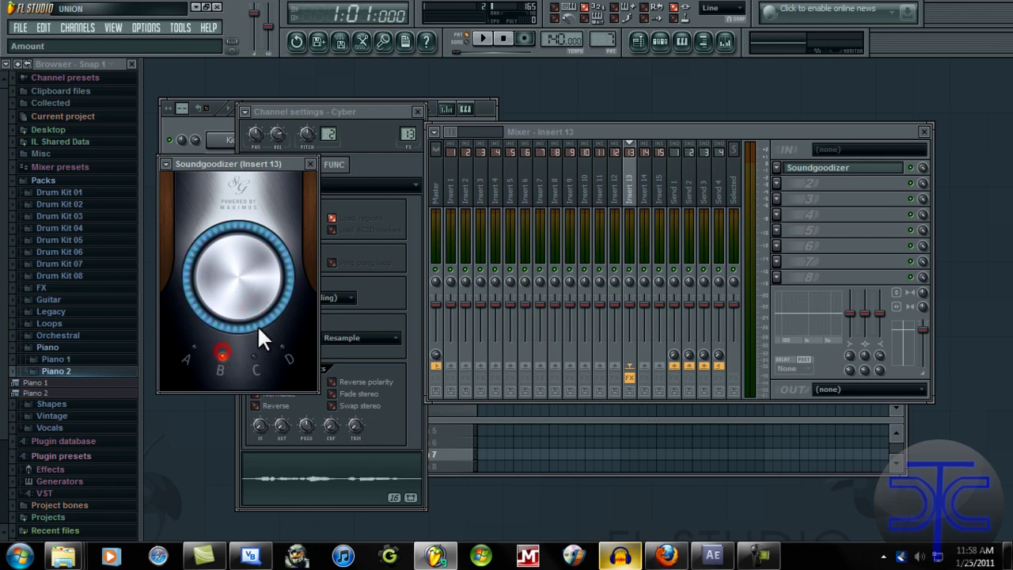
left_click(483, 41)
left_click(505, 40)
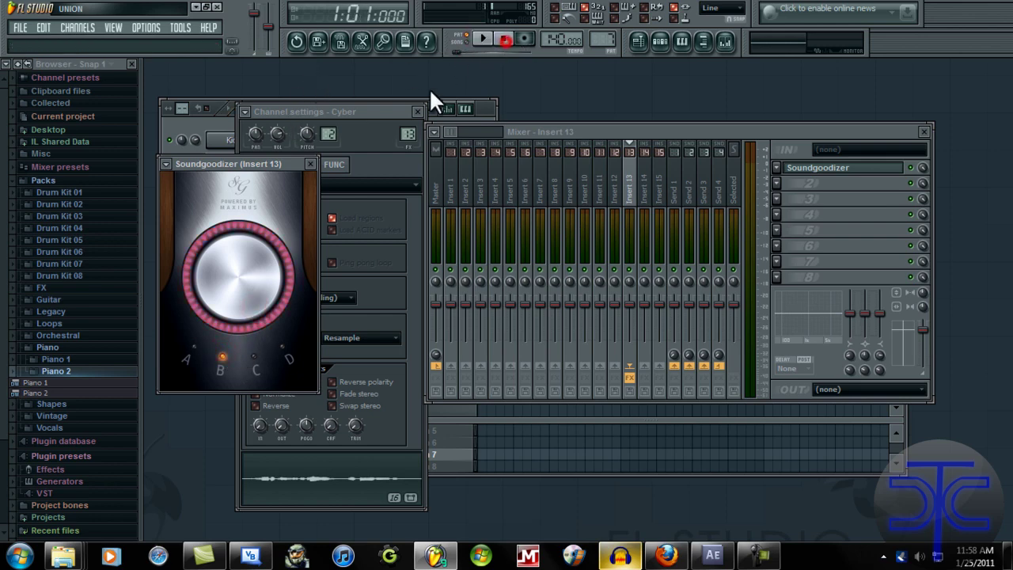
left_click(203, 119)
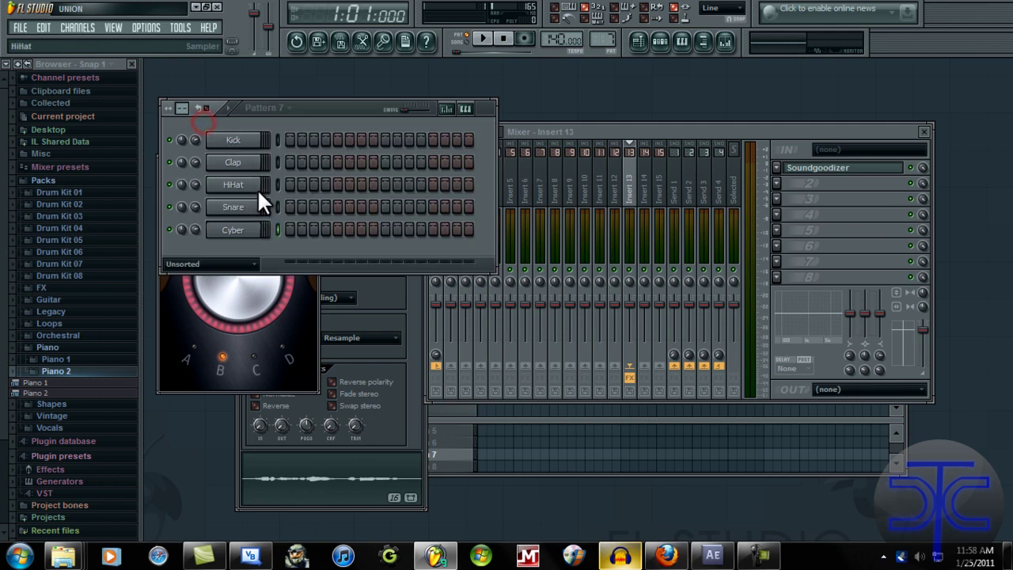
left_click_drag(601, 39, 604, 103)
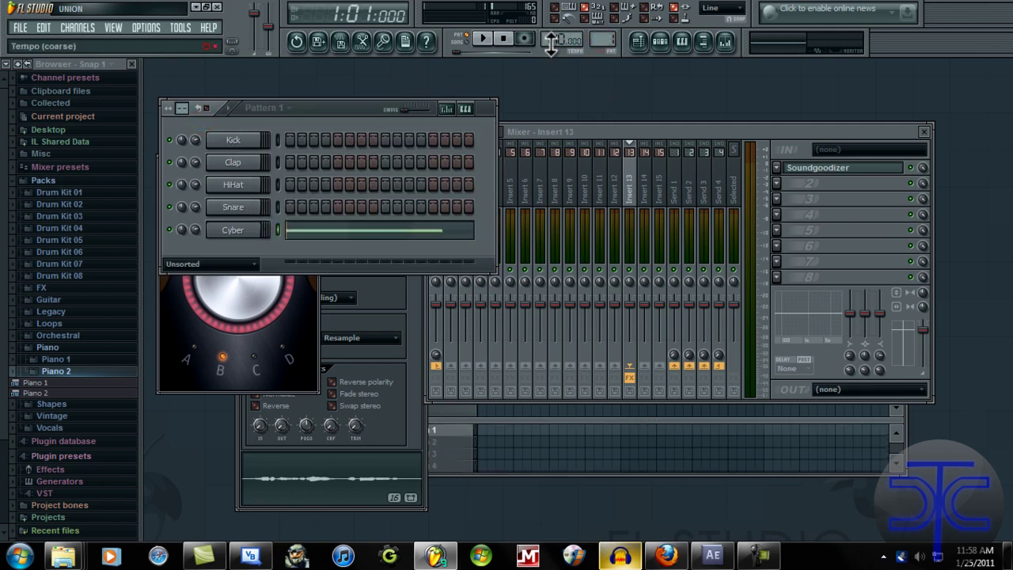
left_click(483, 38)
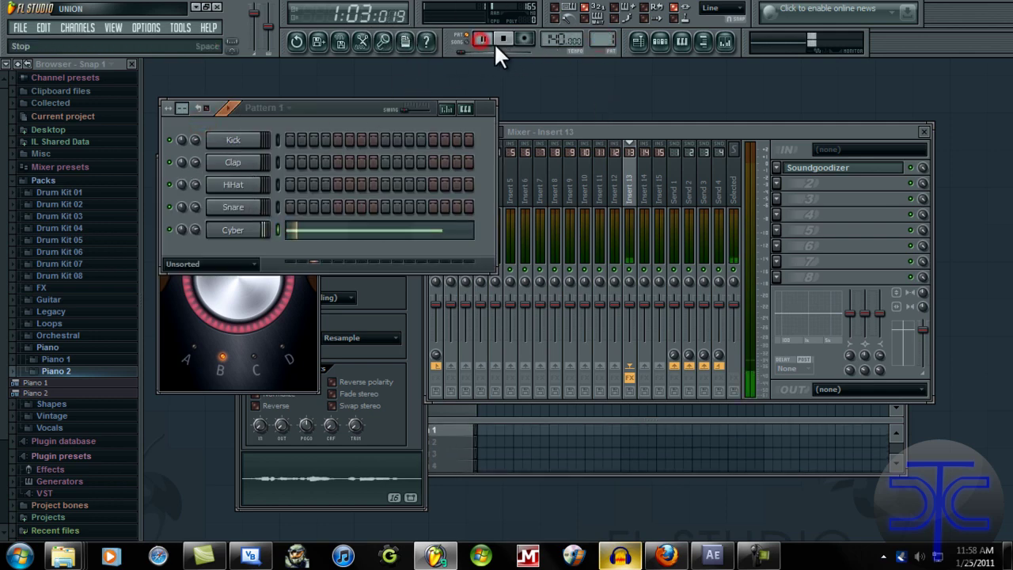
left_click(289, 327)
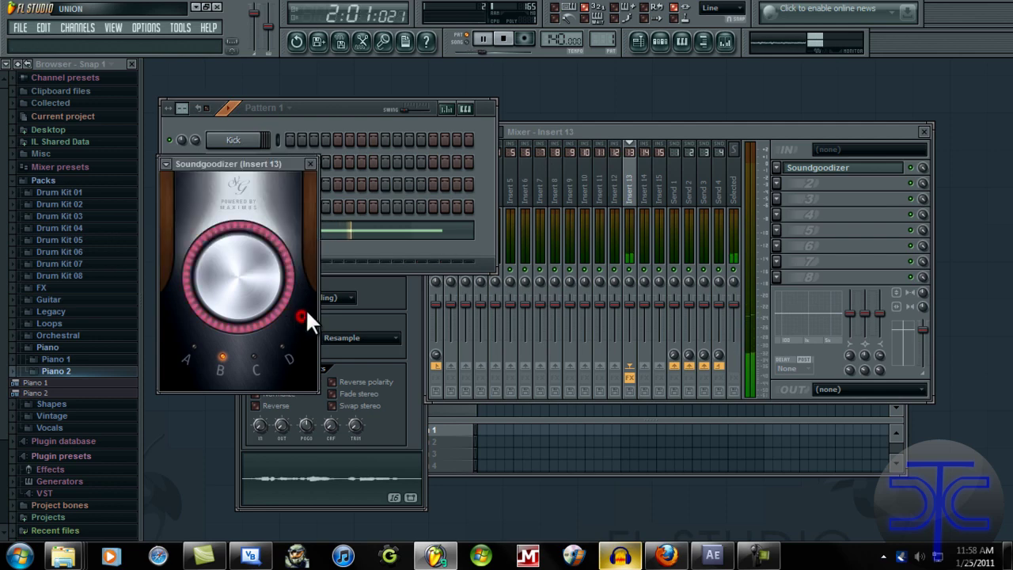
left_click(255, 360)
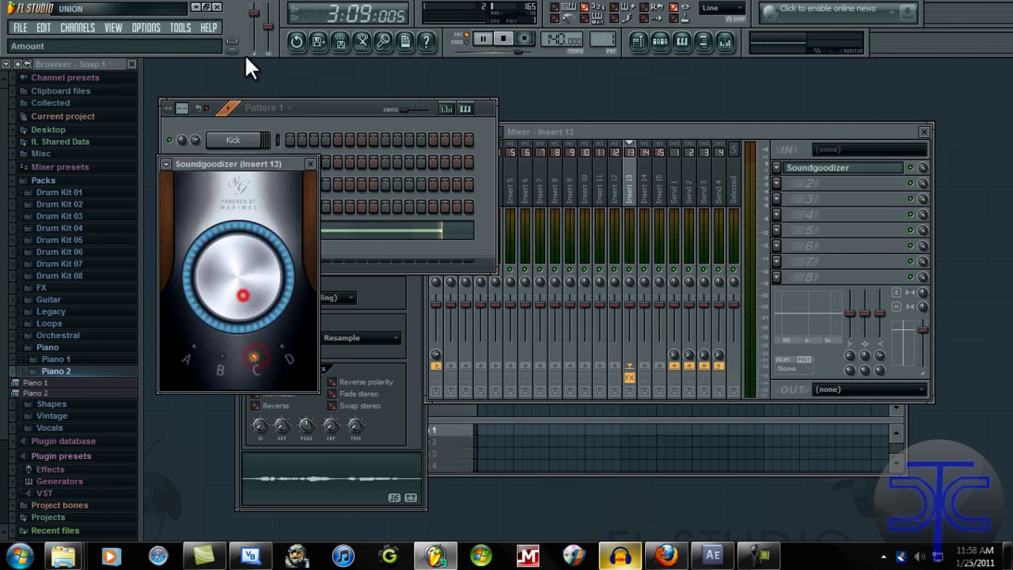
left_click(310, 163)
left_click(504, 38)
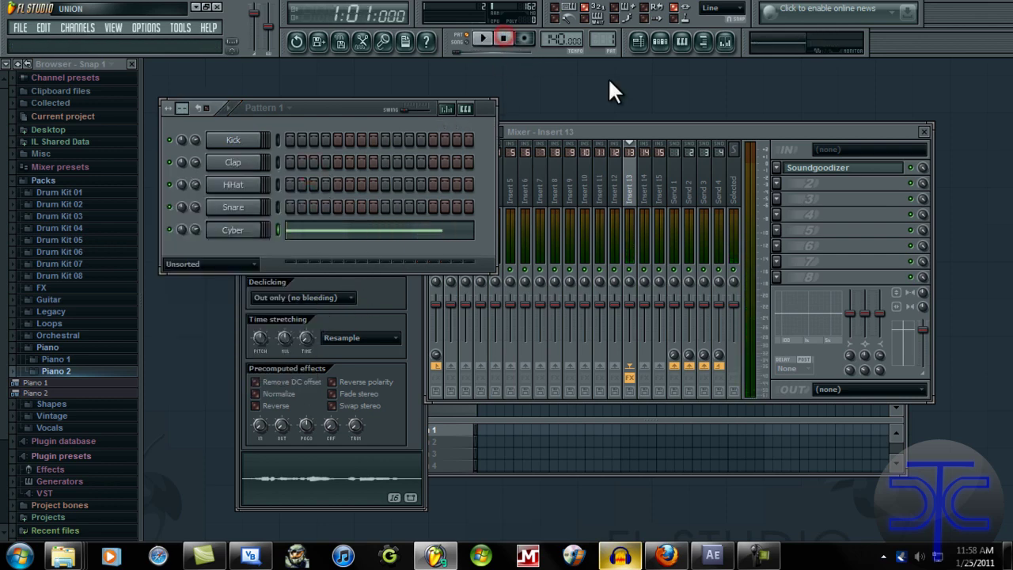
Add Auto-Tune Evo to insert 13's second slot with the T Pain preset and play the clip.
left_click(787, 190)
left_click(931, 250)
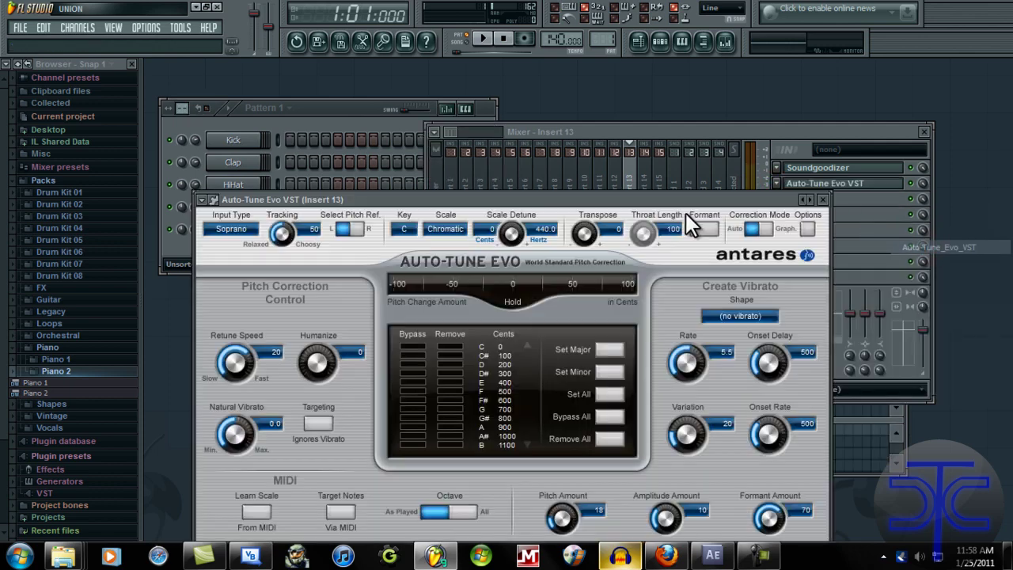
left_click(203, 199)
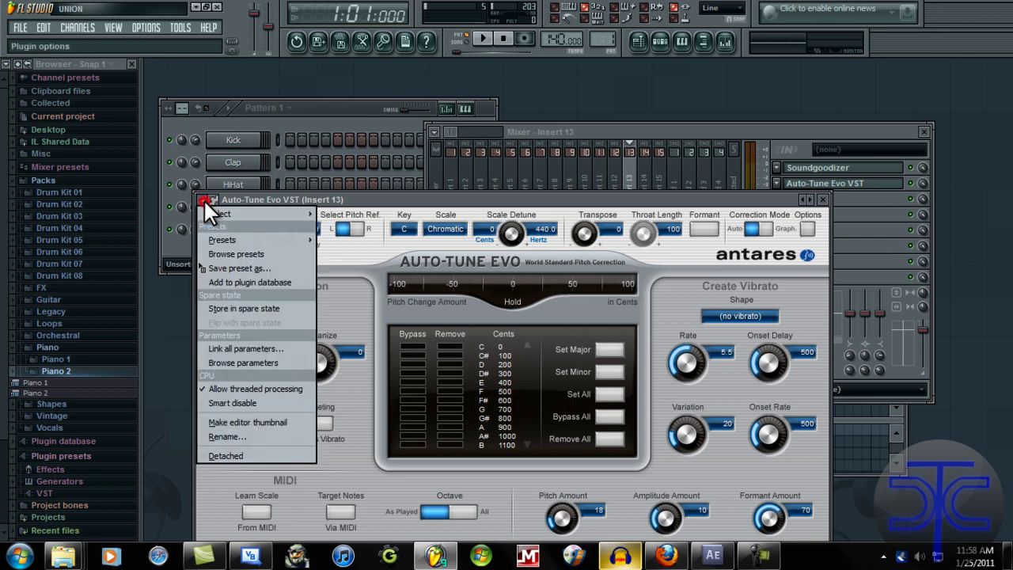
mouse_move(225, 233)
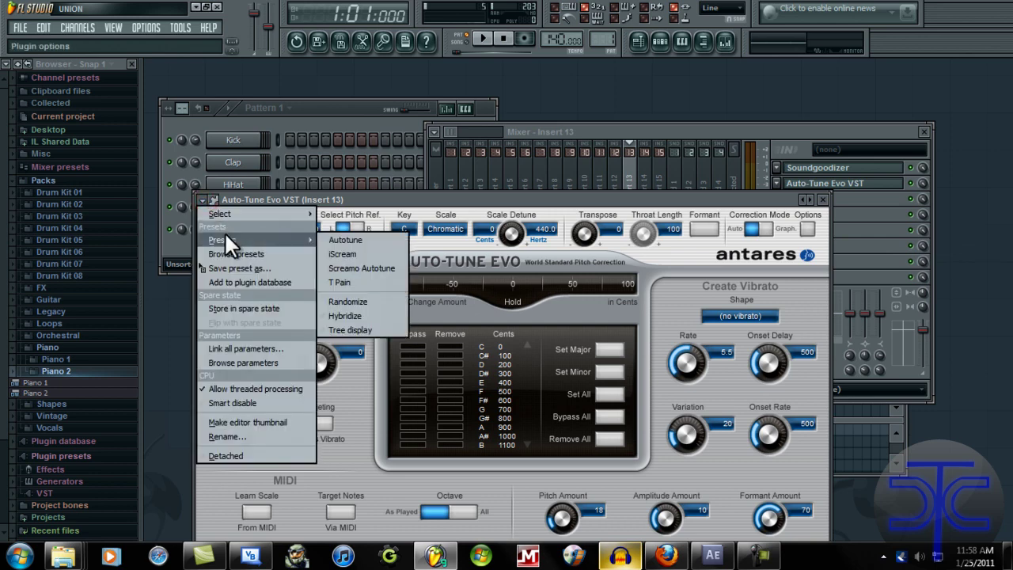
left_click(370, 282)
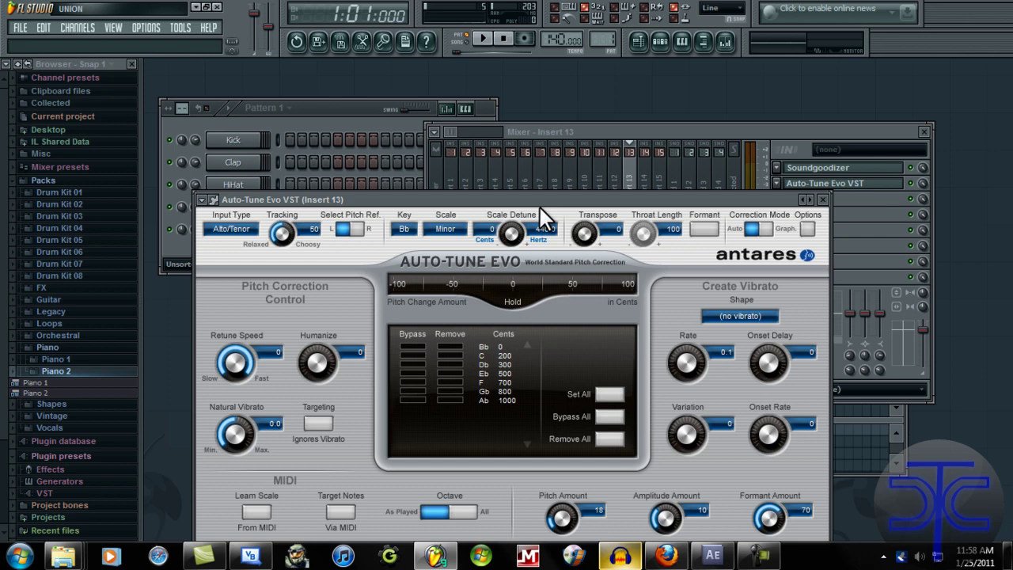
left_click(825, 201)
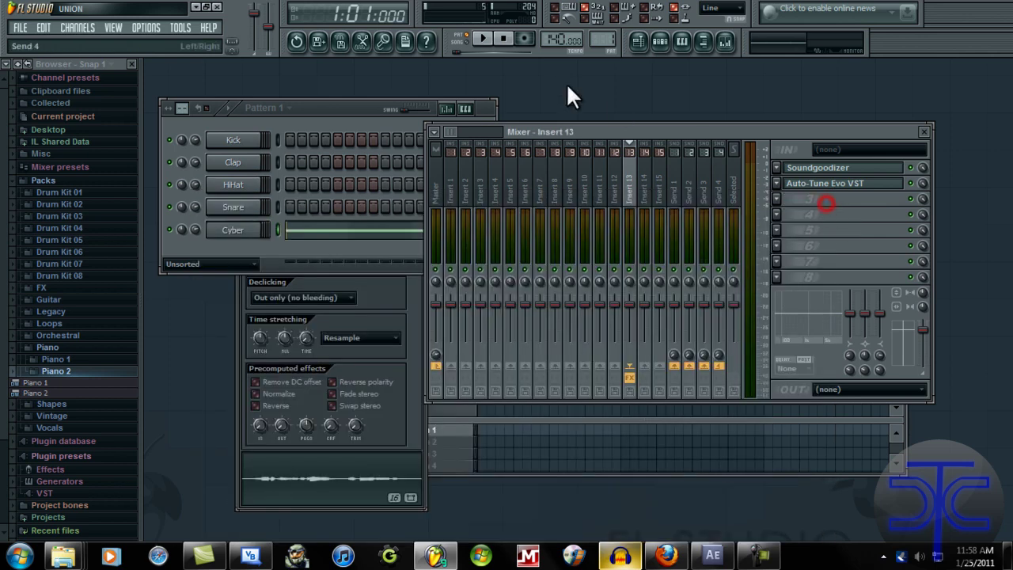
left_click(497, 46)
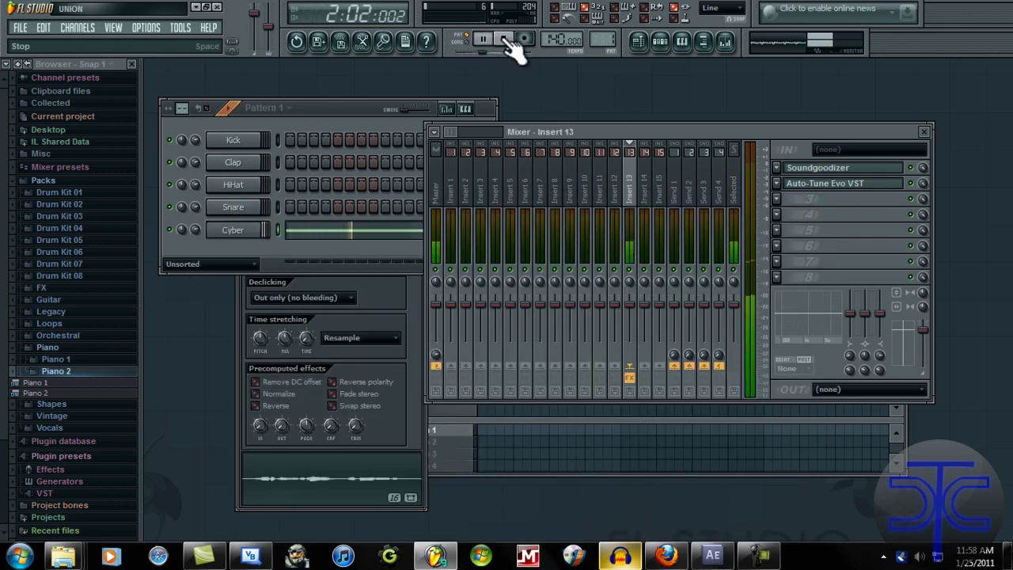
left_click(508, 42)
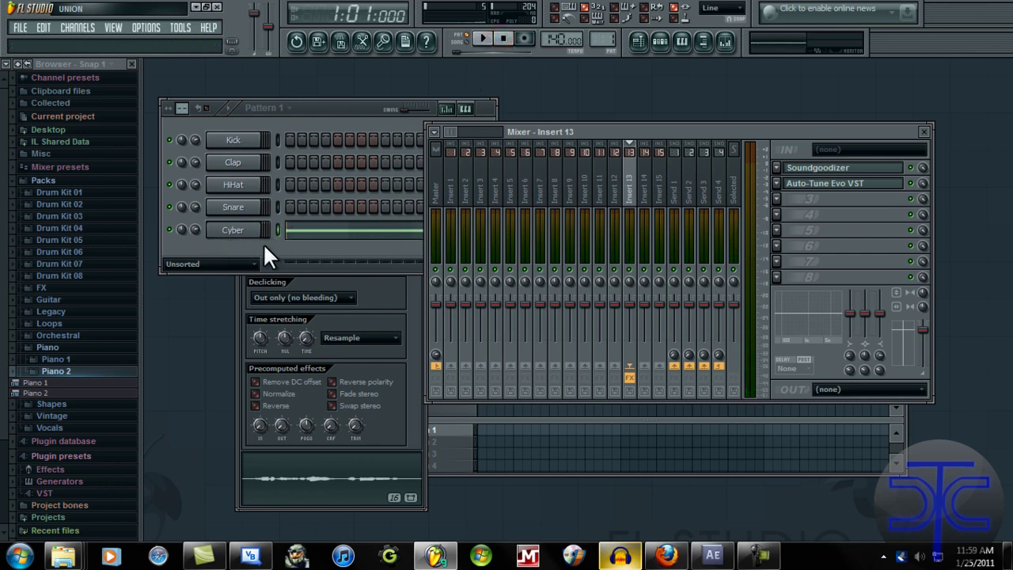
Render the song as untitled.mp3 on the Desktop and quit FL Studio without saving.
left_click(22, 28)
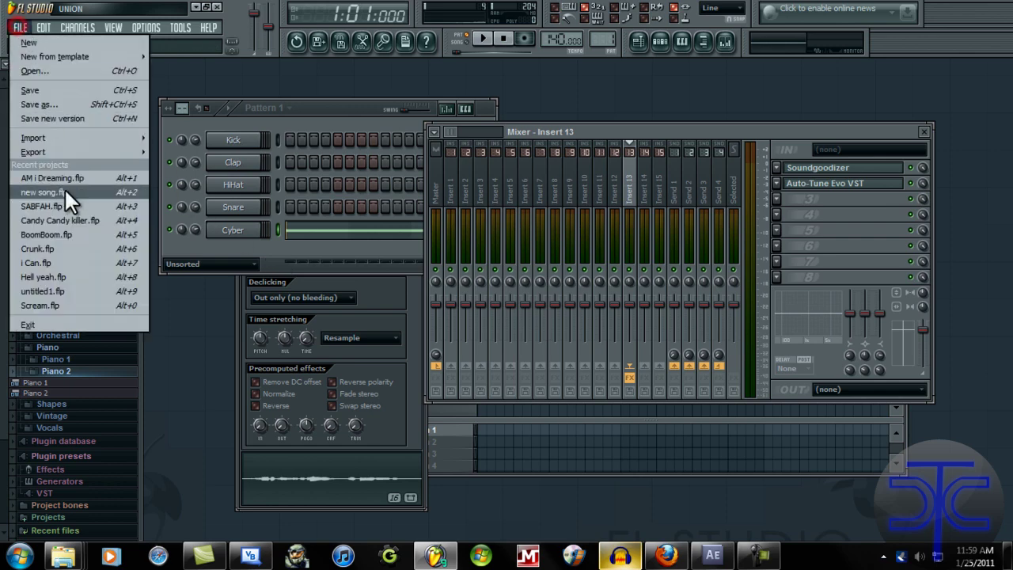
mouse_move(40, 146)
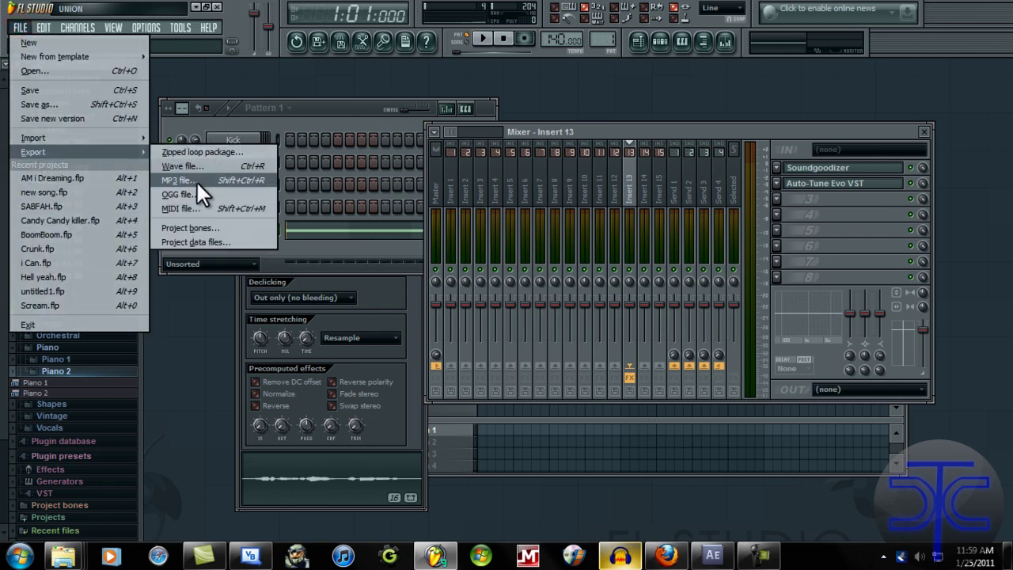
left_click(197, 183)
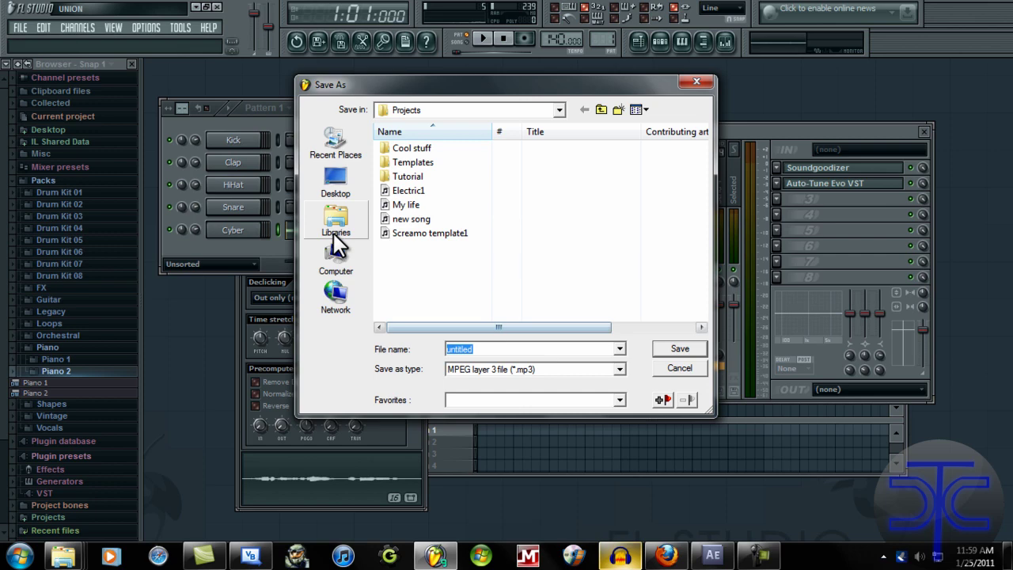
left_click(331, 188)
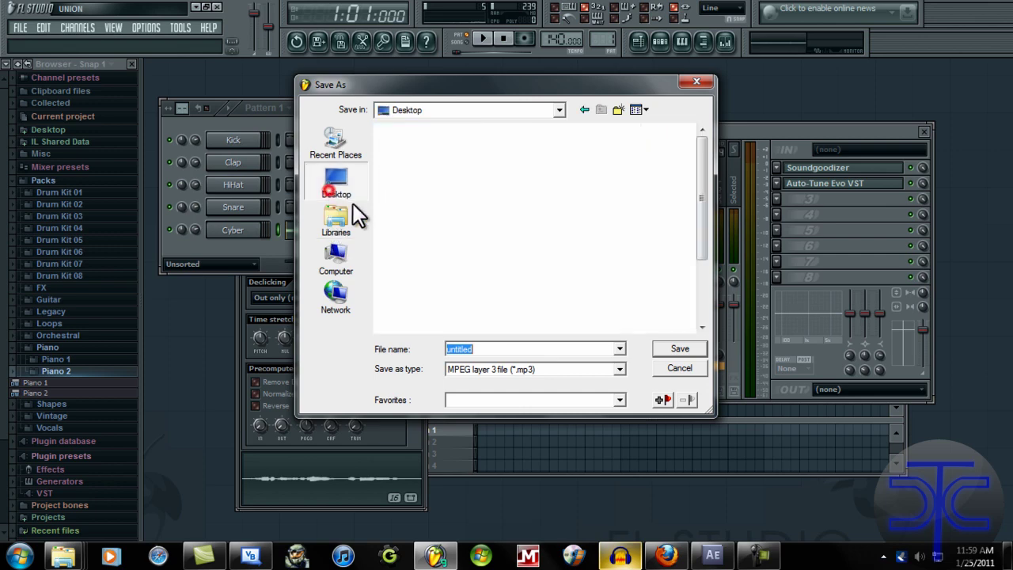
left_click(667, 342)
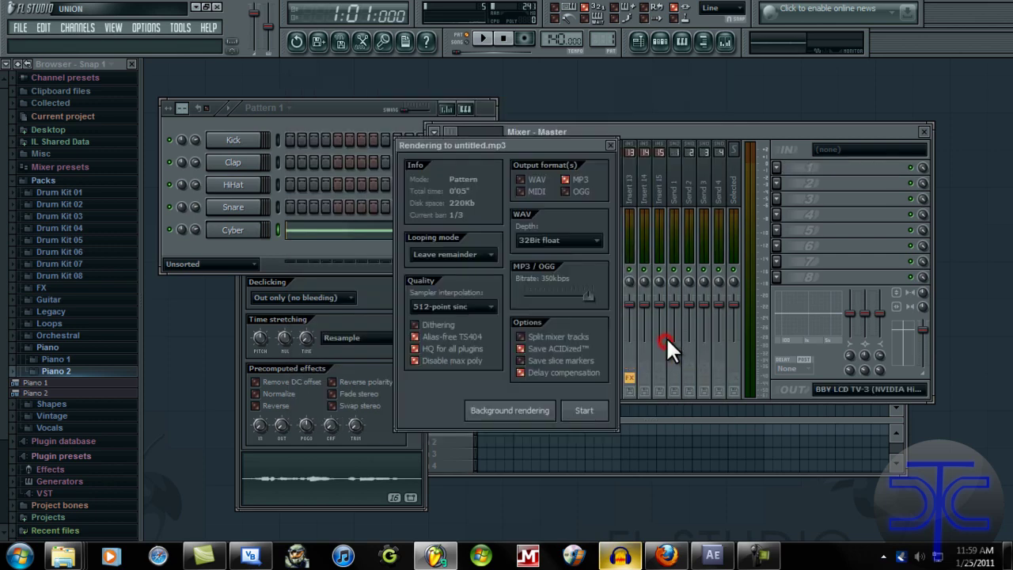
left_click(598, 411)
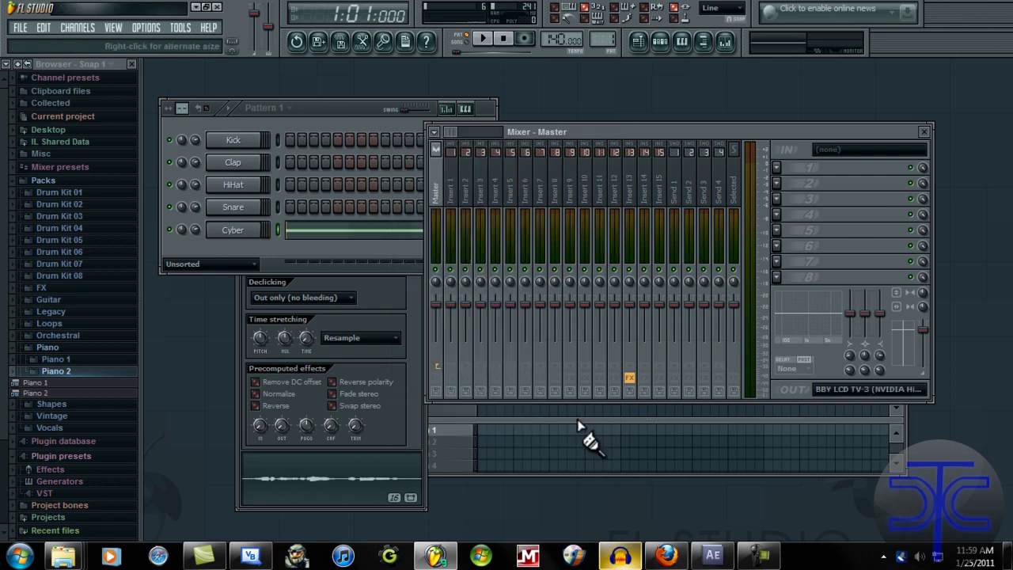
left_click(217, 8)
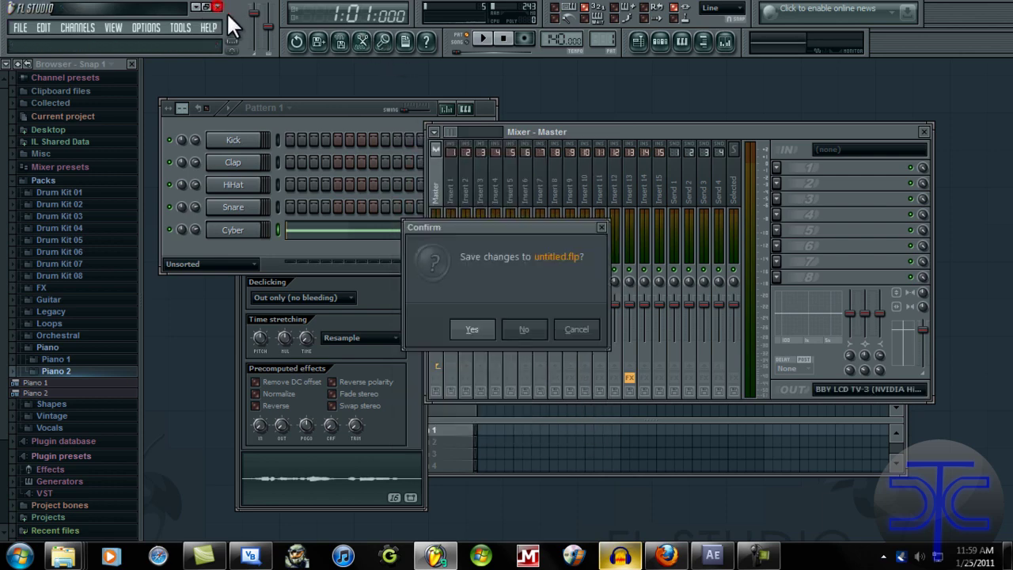
left_click(542, 327)
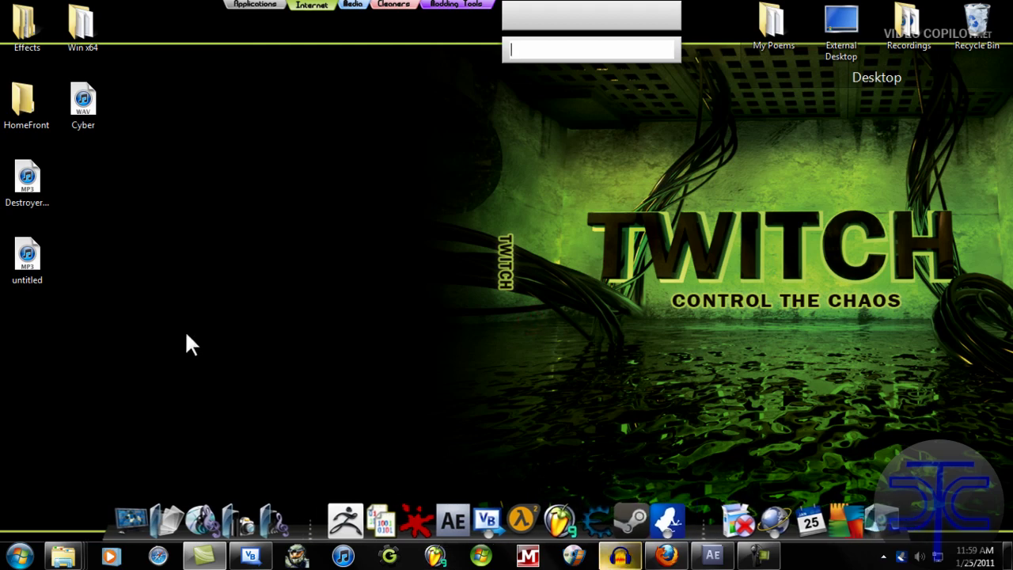
Close the Bomb1 track in Audacity and import untitled.mp3 from the Desktop.
left_click(620, 556)
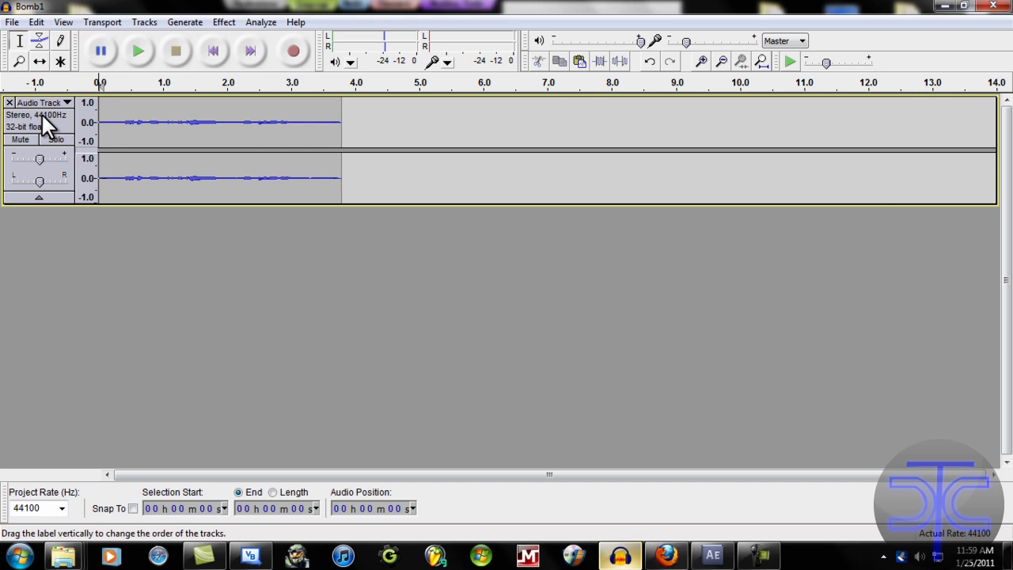
left_click(9, 103)
left_click(12, 22)
mouse_move(57, 208)
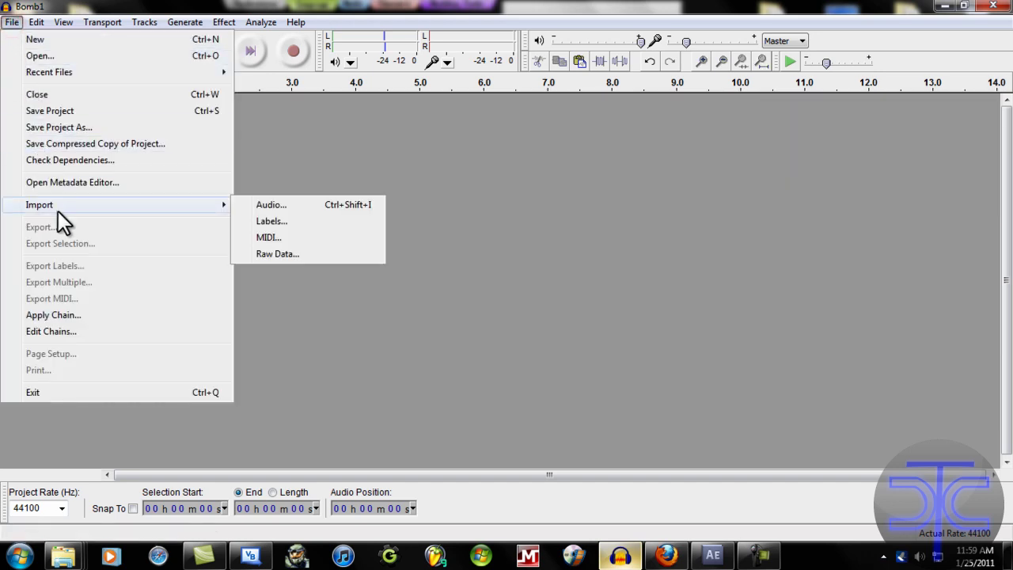
left_click(269, 205)
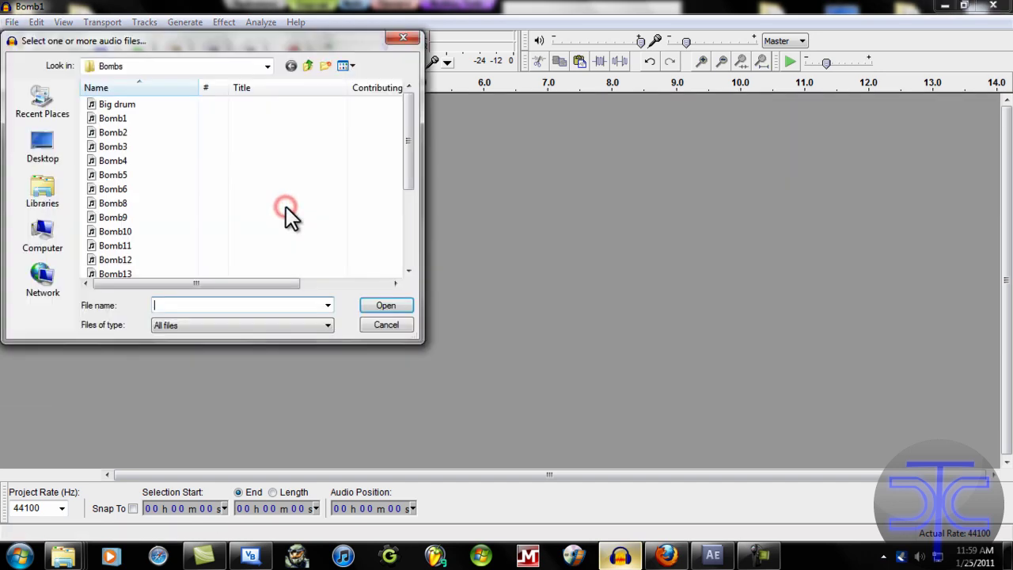
left_click(46, 142)
scroll(228, 198, "down", 5)
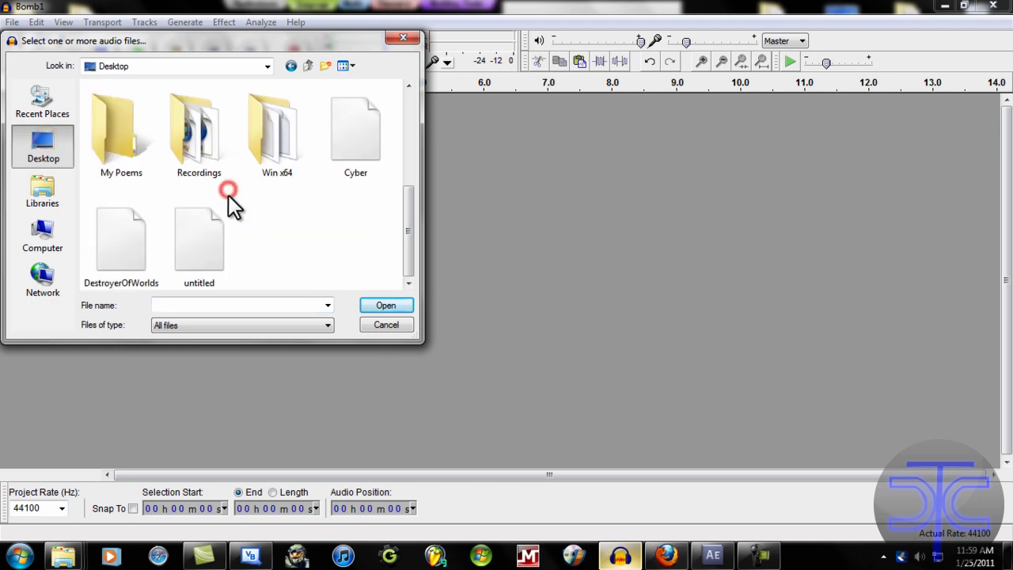
double_click(232, 237)
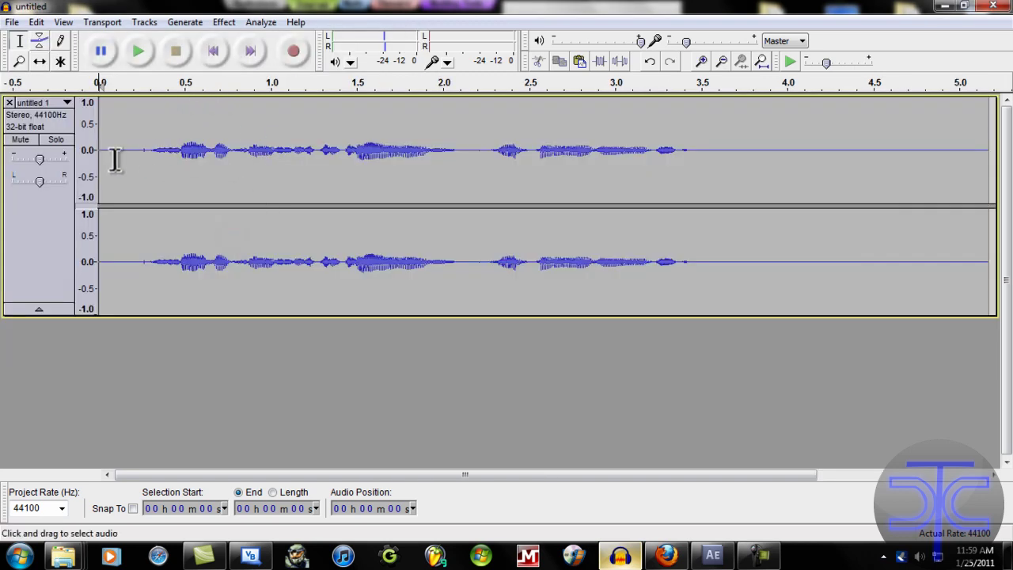
Duplicate the untitled vocal track twice via Edit > Duplicate and select the second copy.
left_click(64, 119)
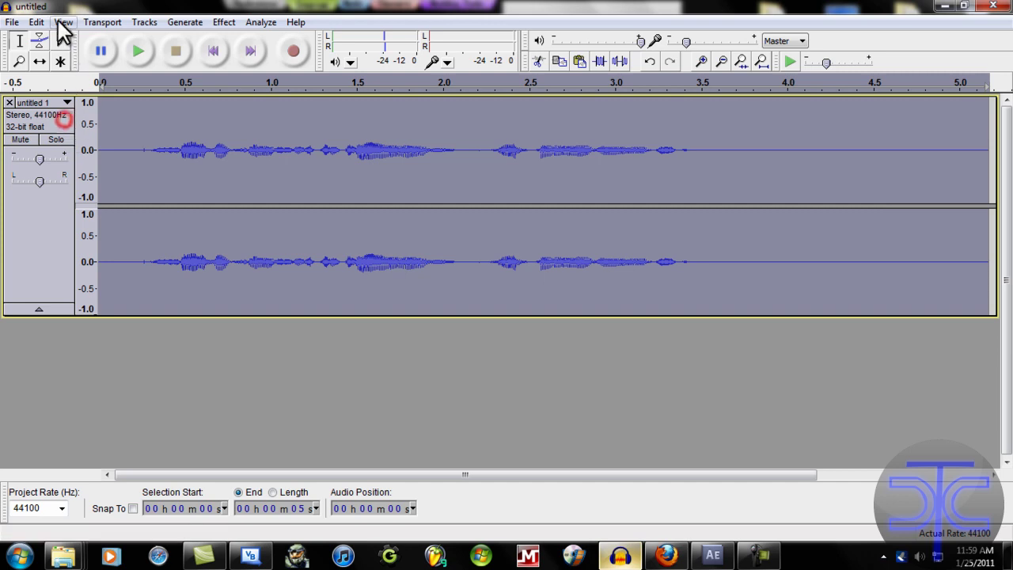
left_click(39, 22)
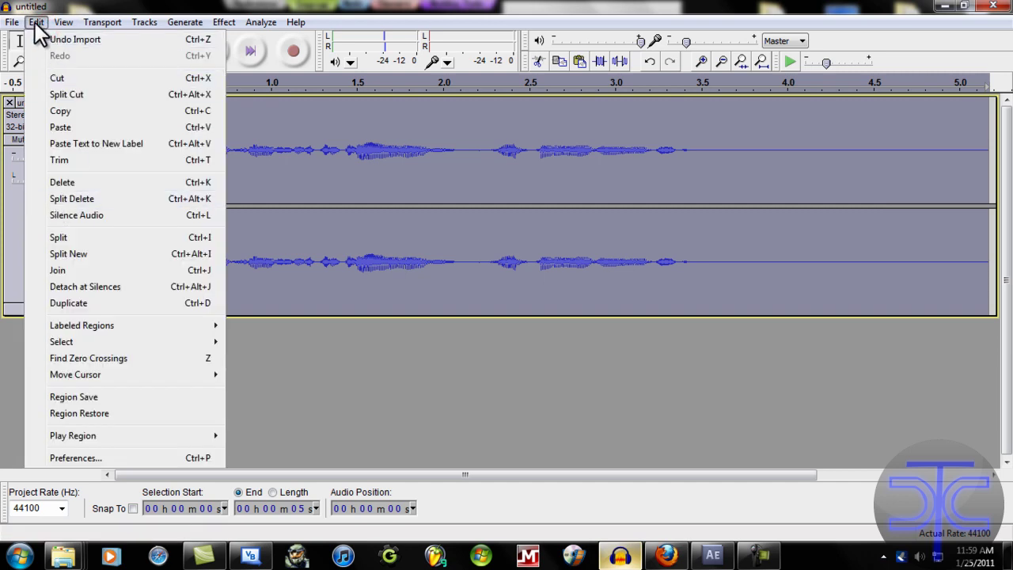
left_click(79, 305)
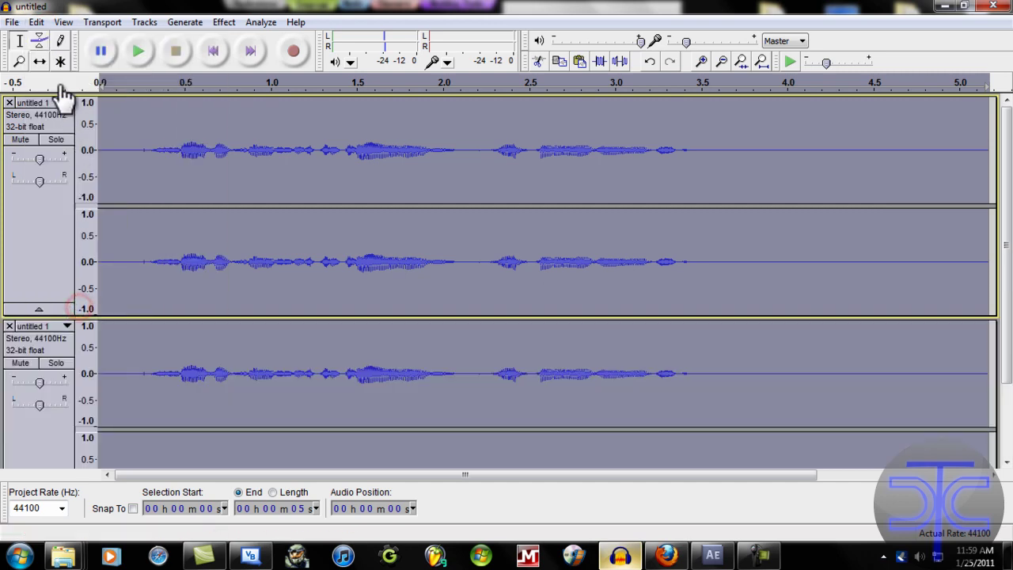
left_click(35, 23)
left_click(76, 301)
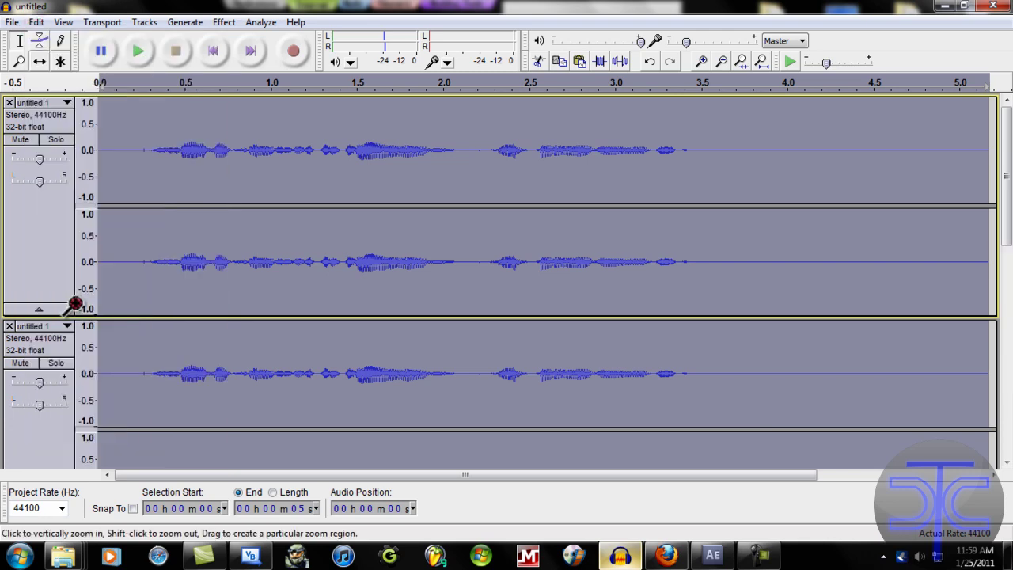
left_click(36, 246)
scroll(69, 230, "down", 3)
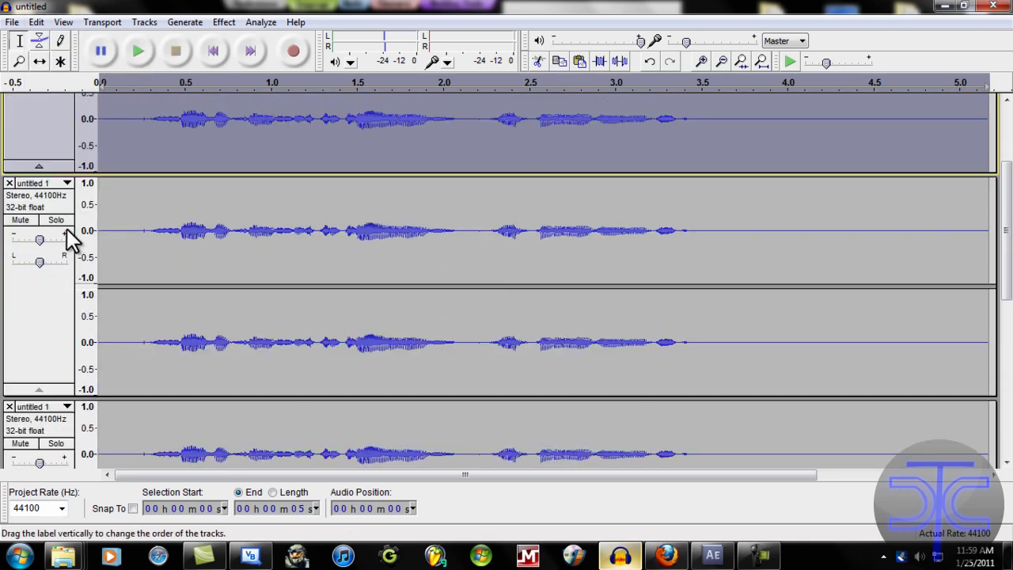
left_click(57, 207)
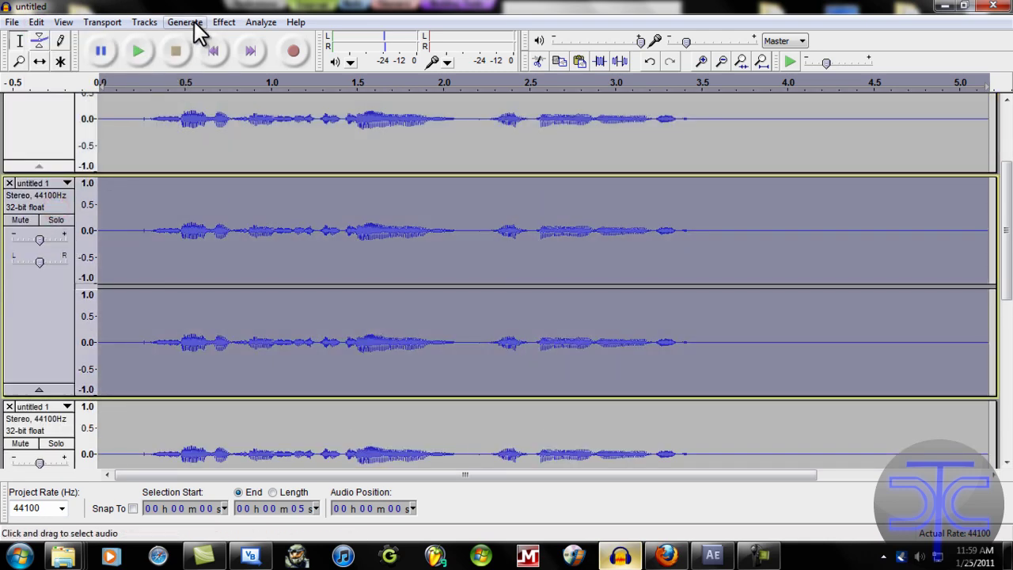
Raise the second track's pitch by 10 percent with Change Pitch.
left_click(222, 22)
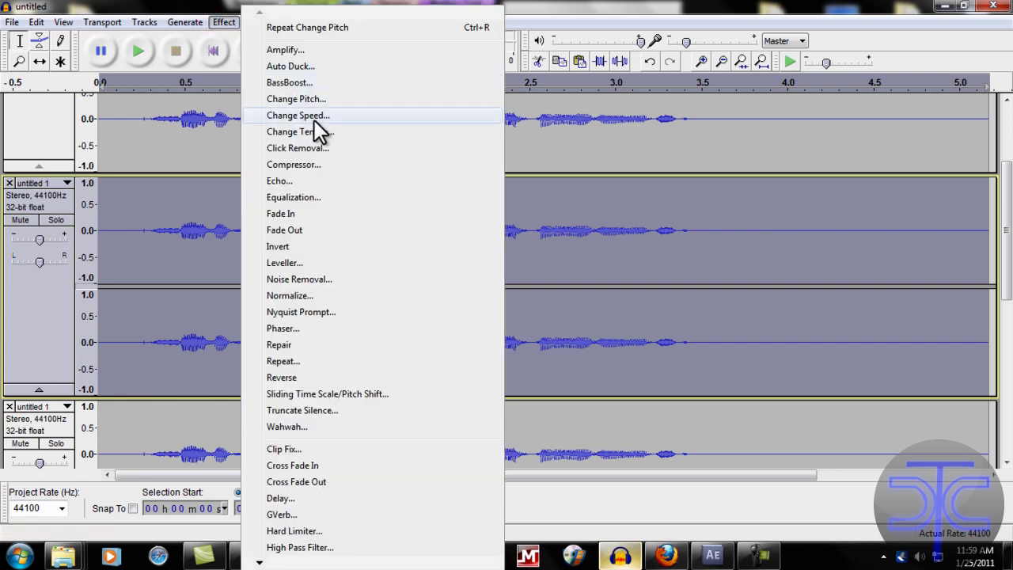
left_click(315, 98)
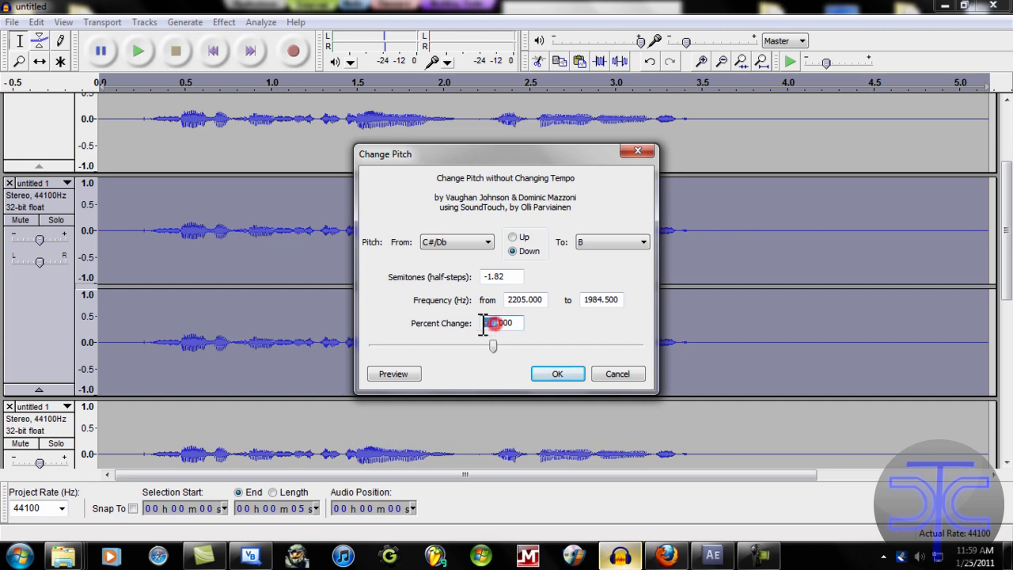
type("10")
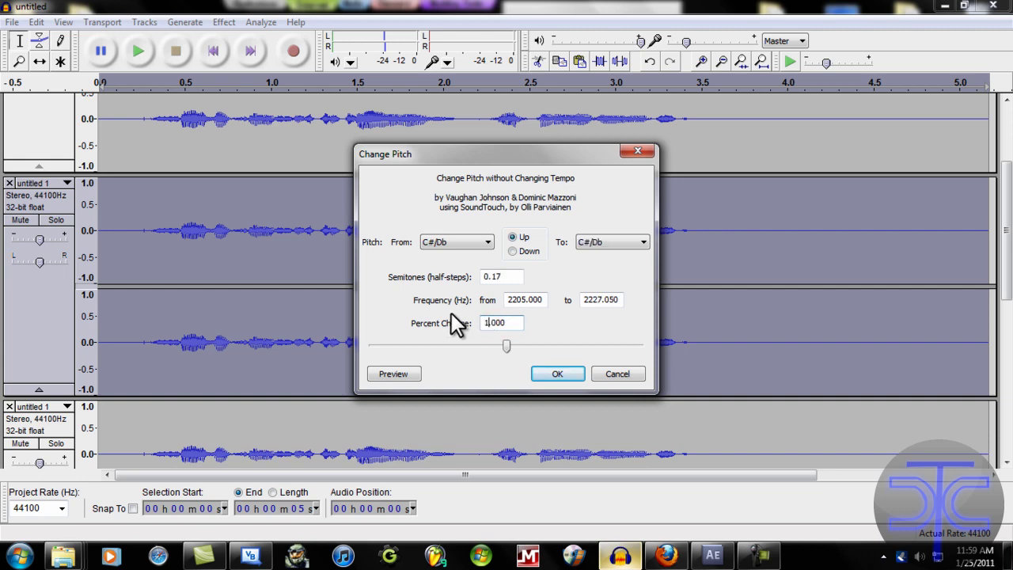
left_click(549, 373)
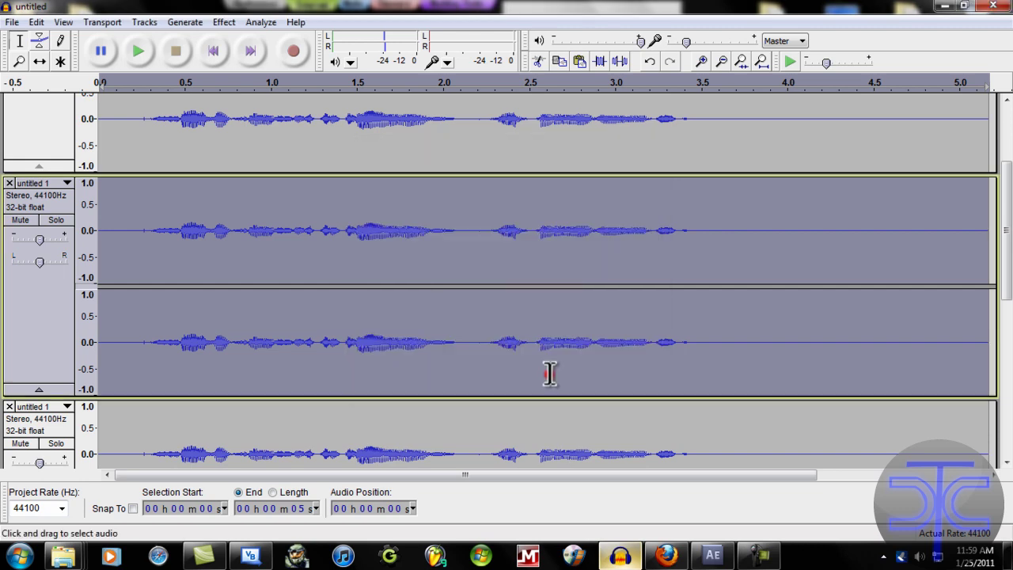
Lower the third track's pitch by 10 percent with Change Pitch.
left_click(46, 421)
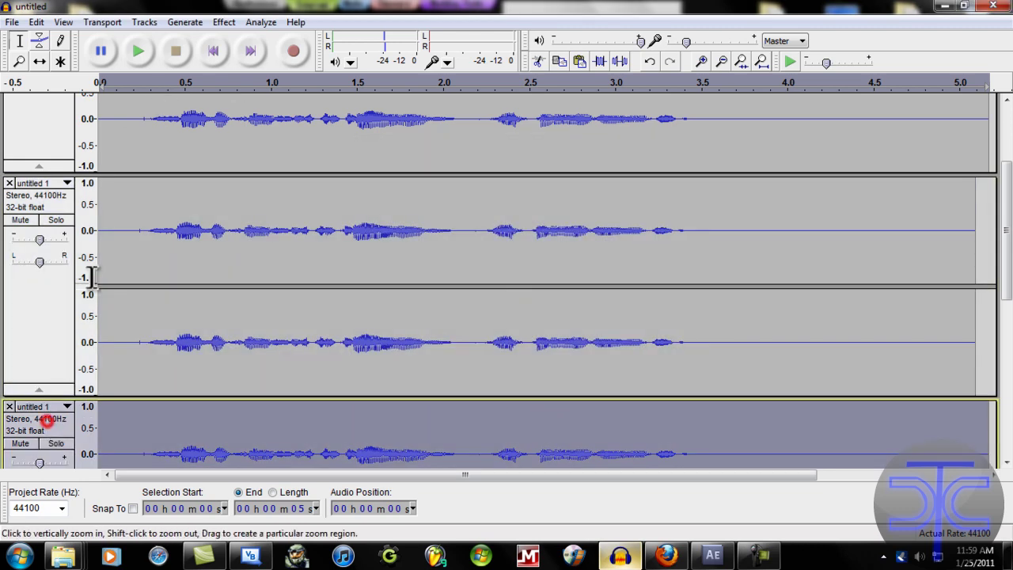
left_click(219, 22)
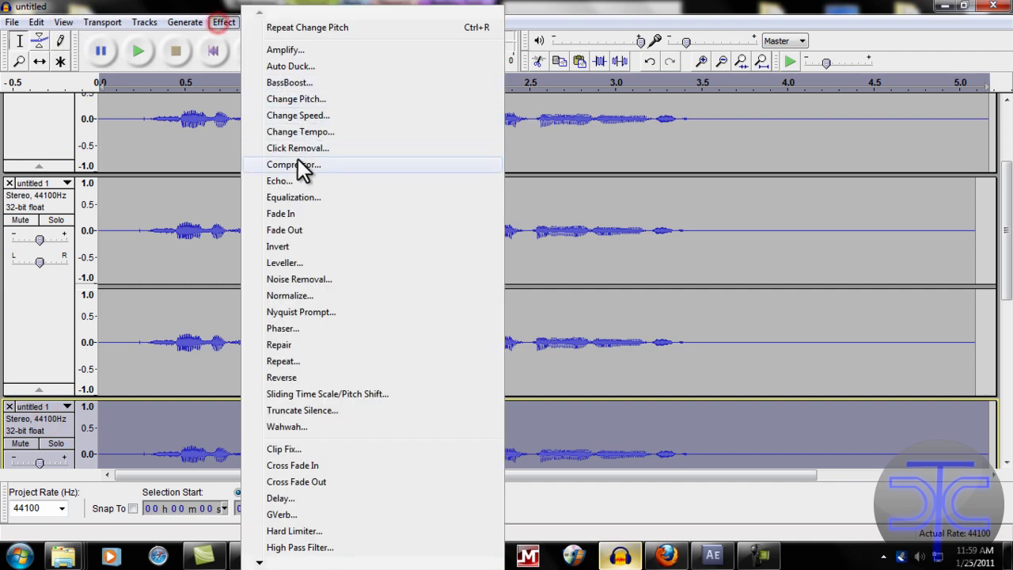
left_click(322, 99)
left_click(484, 323)
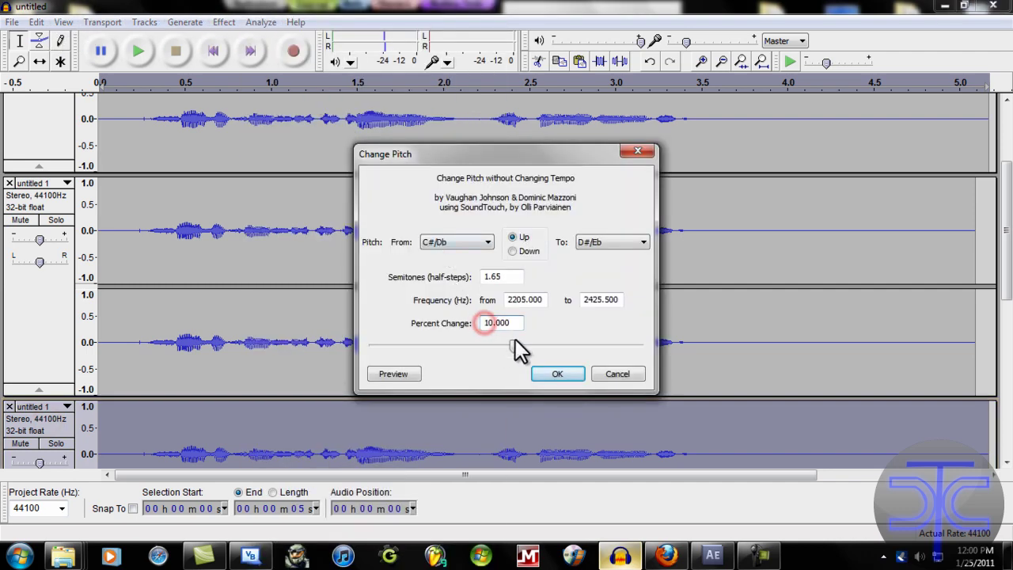
type("-")
left_click(557, 374)
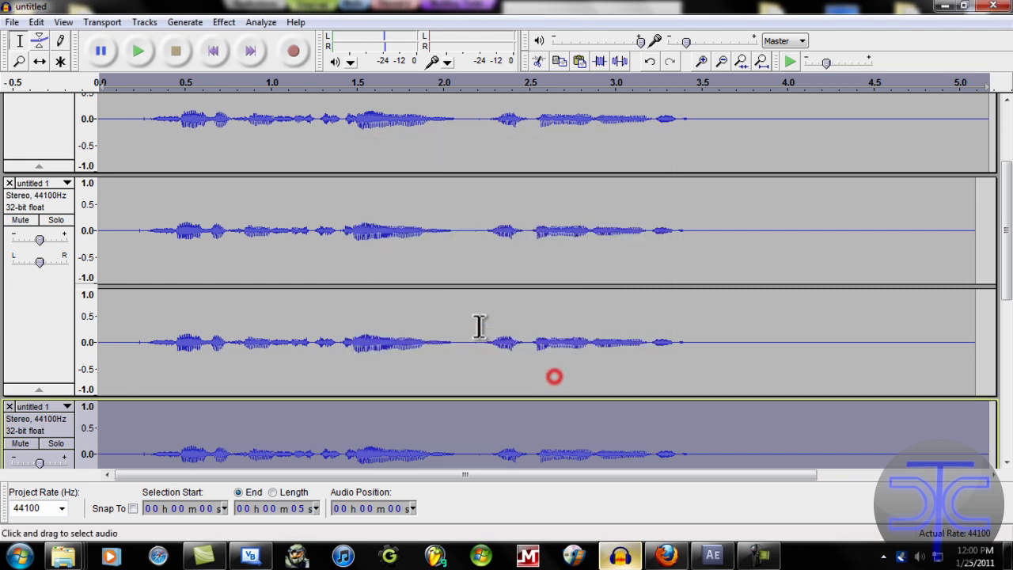
scroll(127, 103, "down", 3)
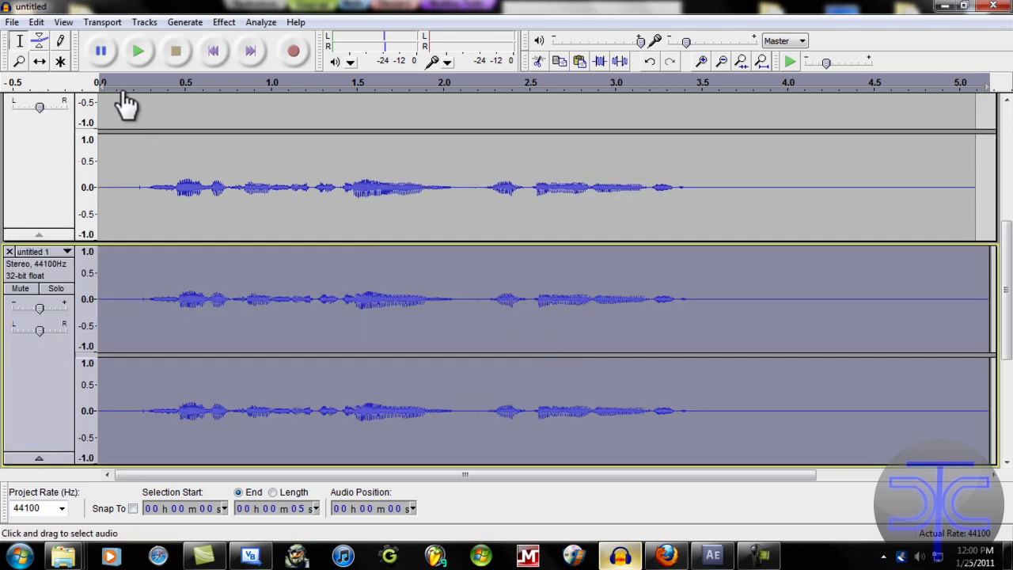
left_click(216, 56)
left_click(141, 50)
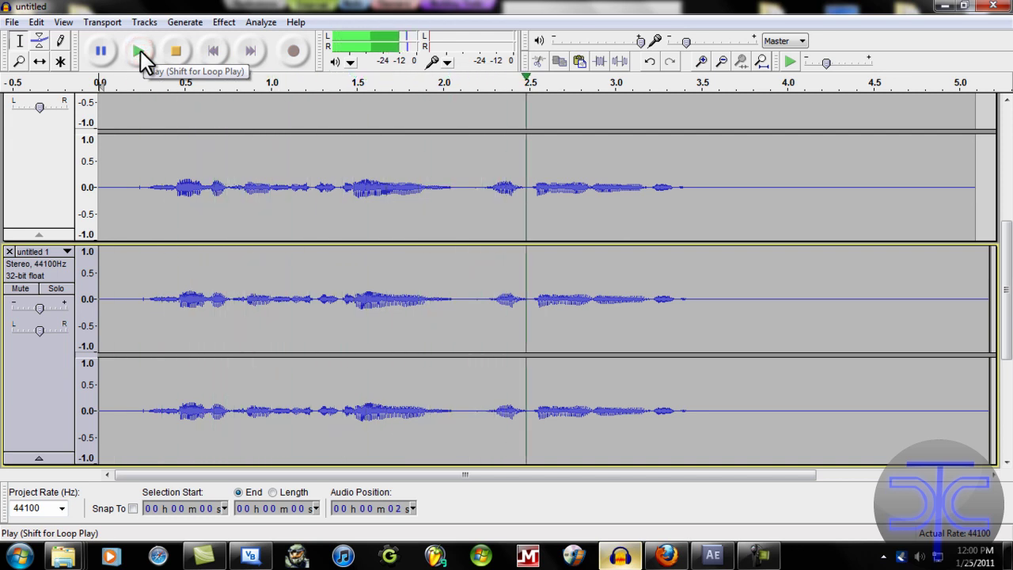
left_click(178, 53)
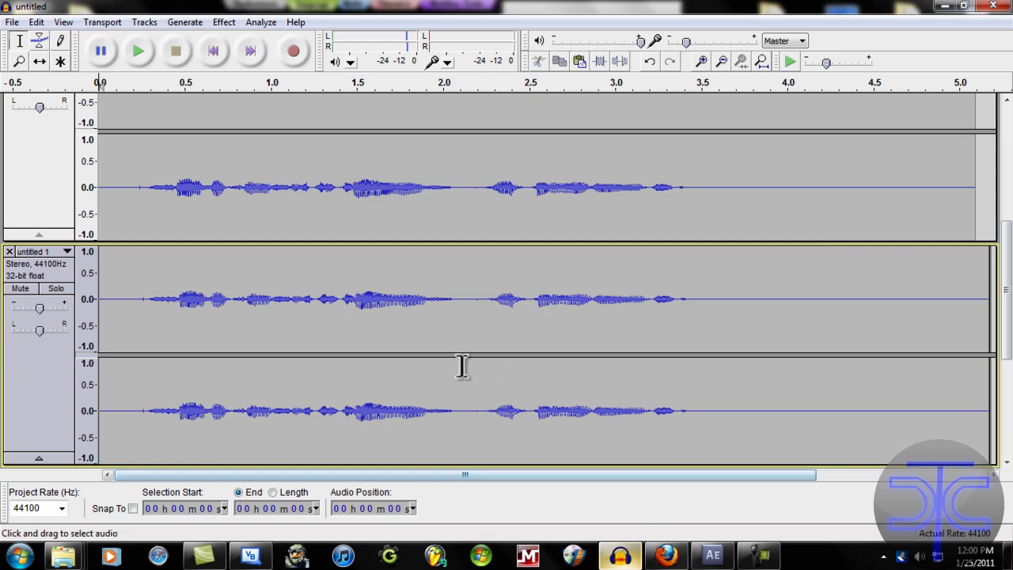
left_click_drag(467, 477, 437, 477)
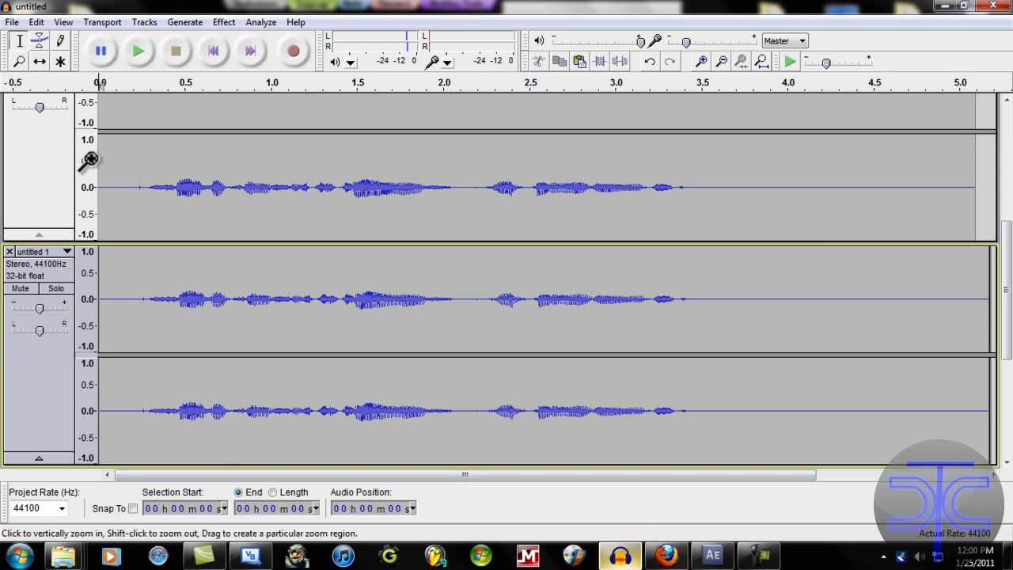
left_click_drag(1008, 261, 1006, 362)
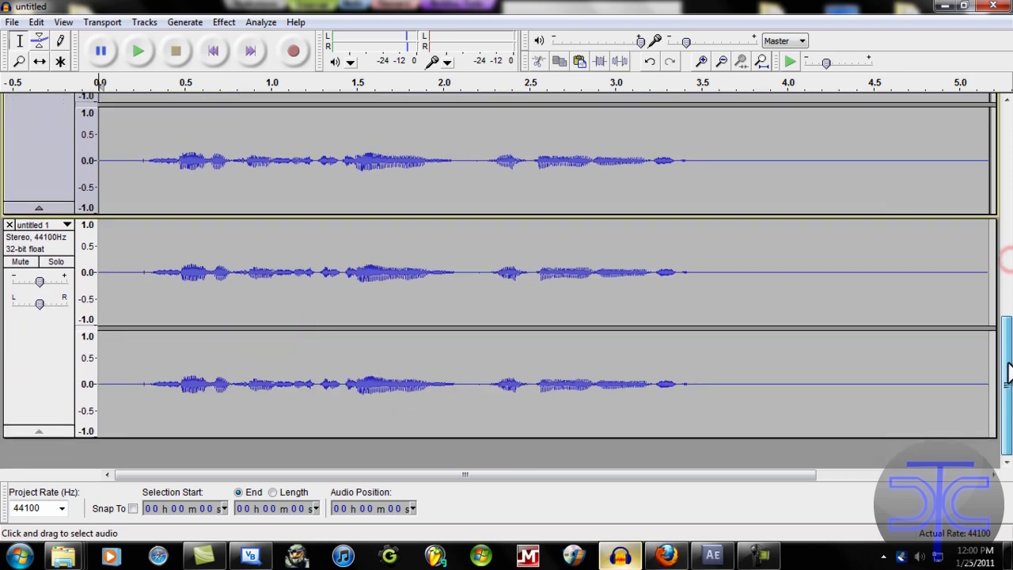
Duplicate the voice track with Ctrl+D and Edit > Duplicate, then select the new copy.
left_click(26, 325)
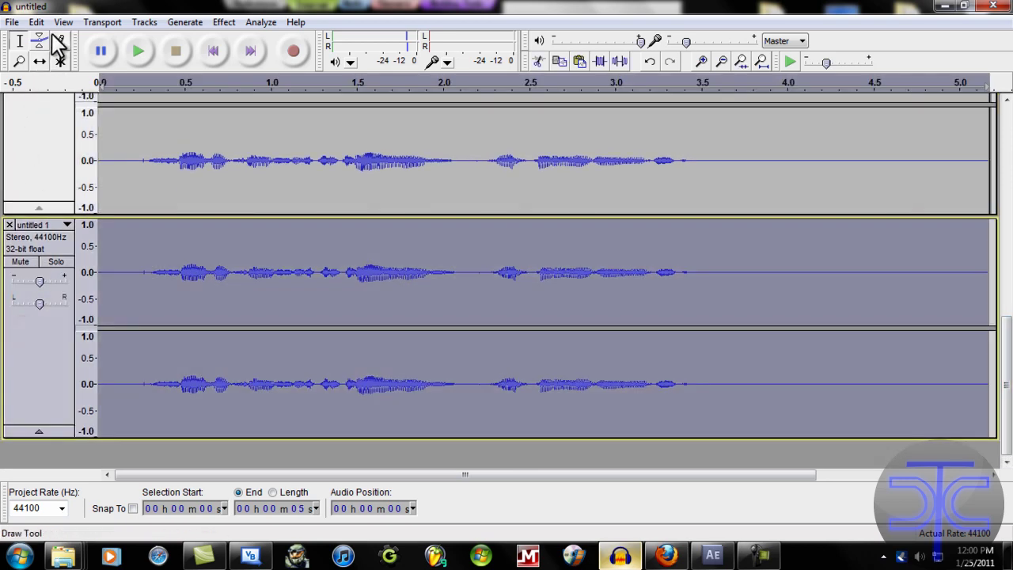
key("ctrl+d")
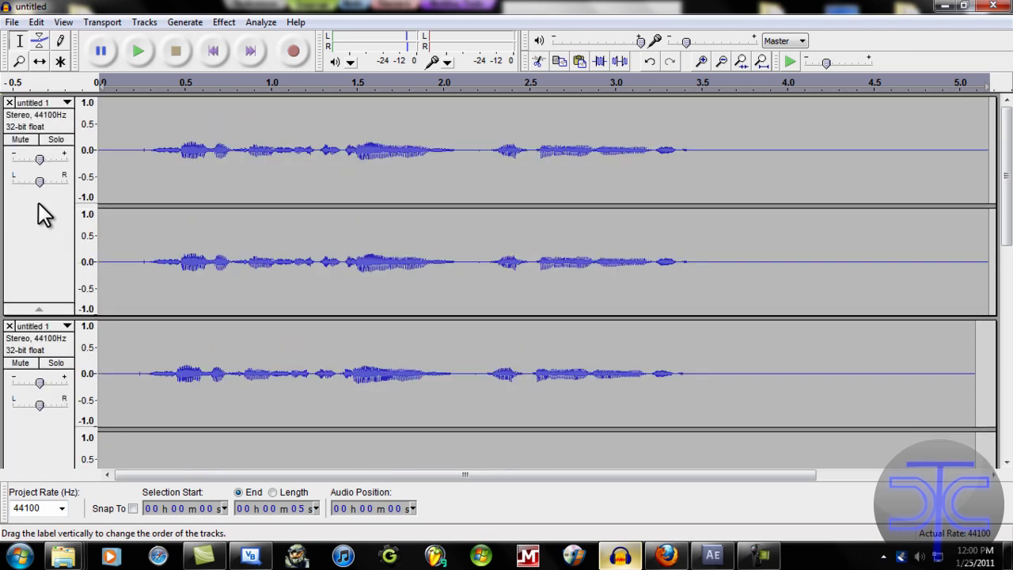
left_click(39, 230)
left_click(37, 22)
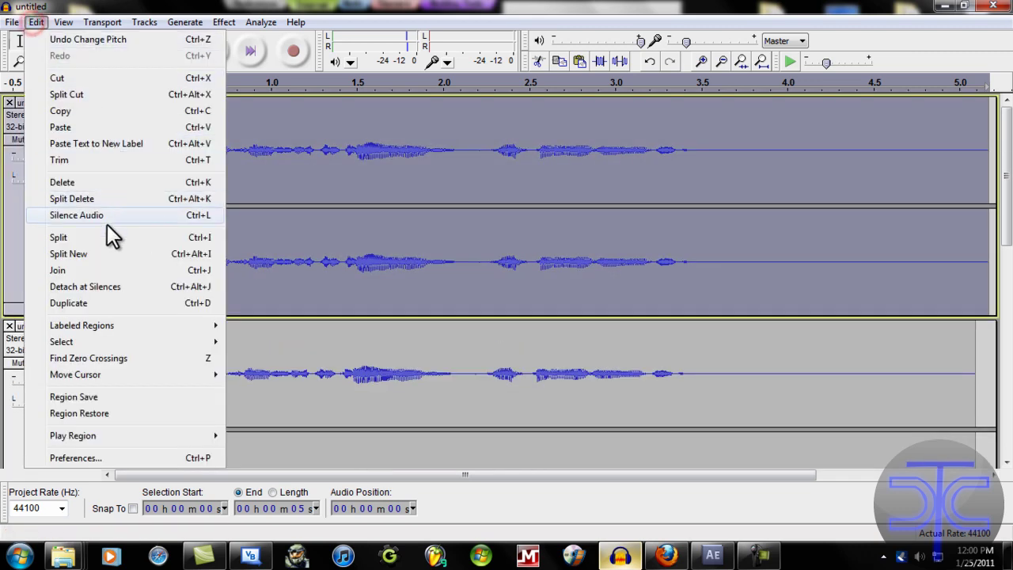
left_click(86, 312)
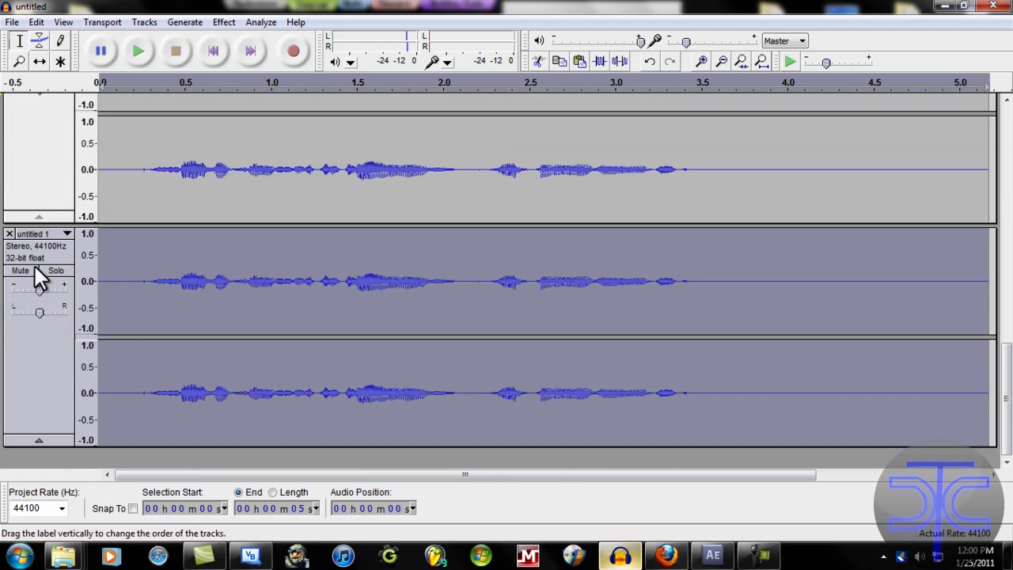
left_click(49, 254)
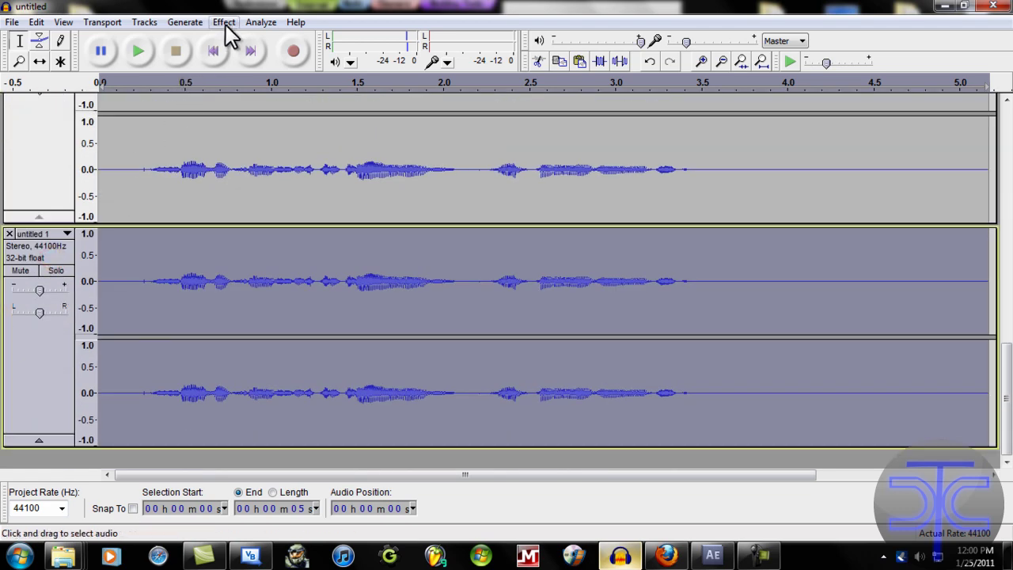
left_click(24, 163)
left_click(43, 246)
Lower the copy's pitch by 28 percent (−5.69 semitones) with tempo unchanged.
left_click(229, 22)
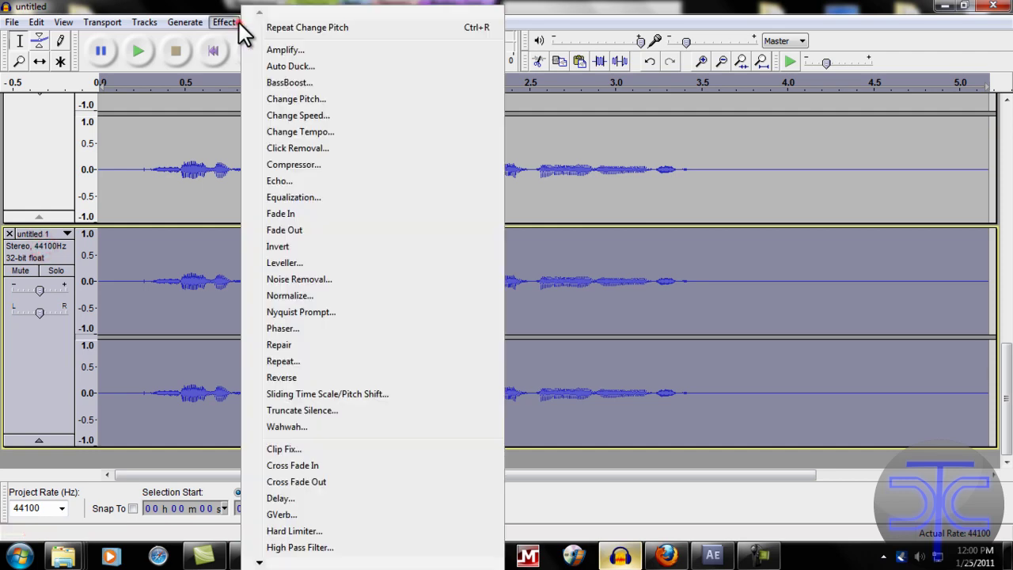
left_click(295, 98)
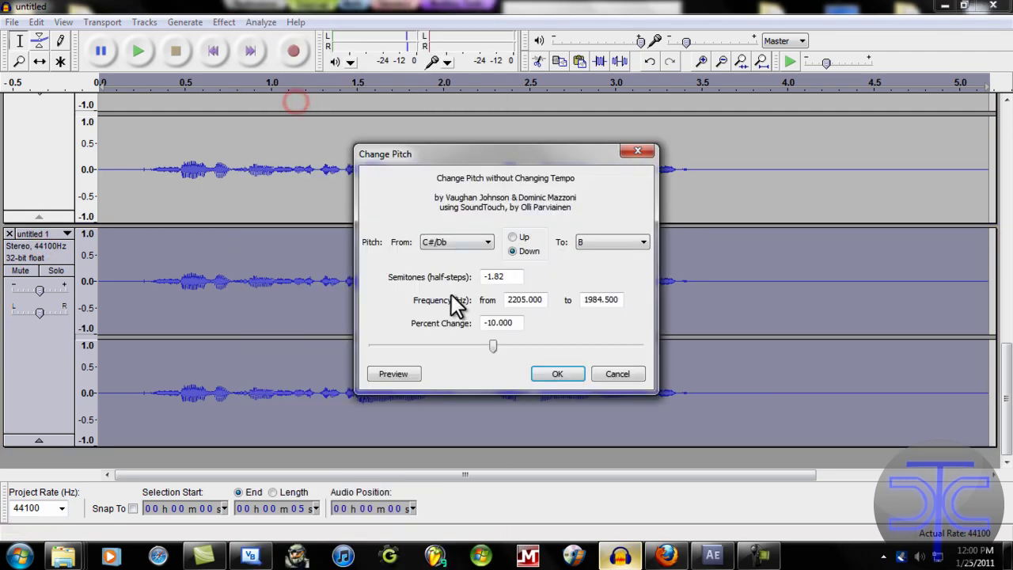
left_click(467, 346)
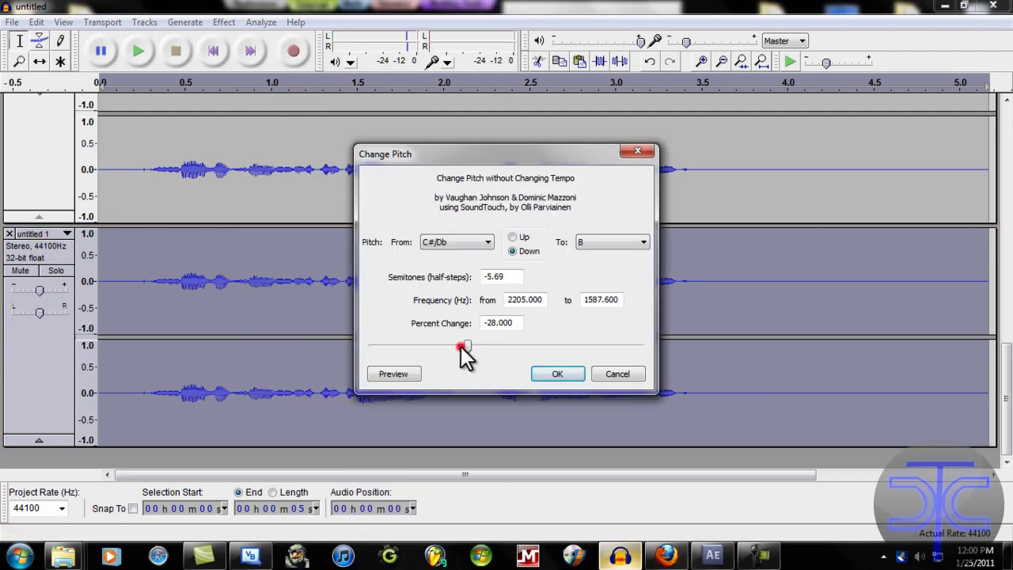
left_click(551, 373)
scroll(61, 264, "down", 1)
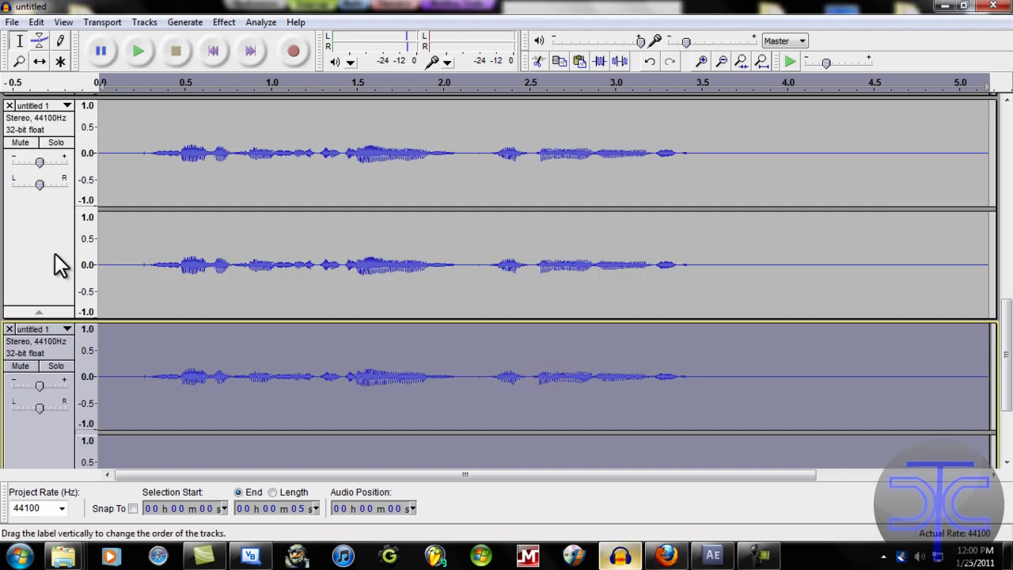
scroll(57, 231, "down", 3)
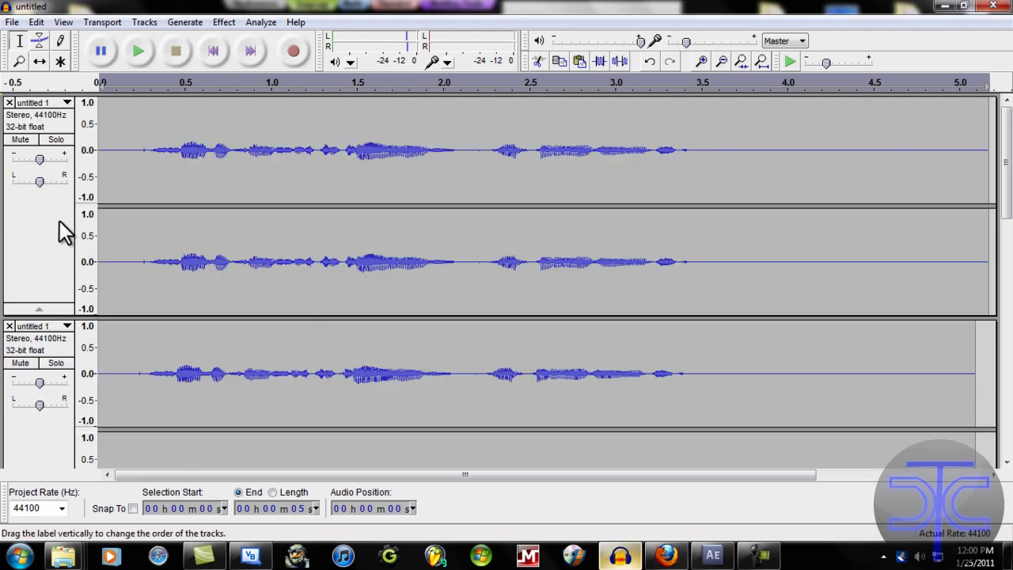
Duplicate the first voice track to create another copy.
left_click(54, 126)
left_click(36, 22)
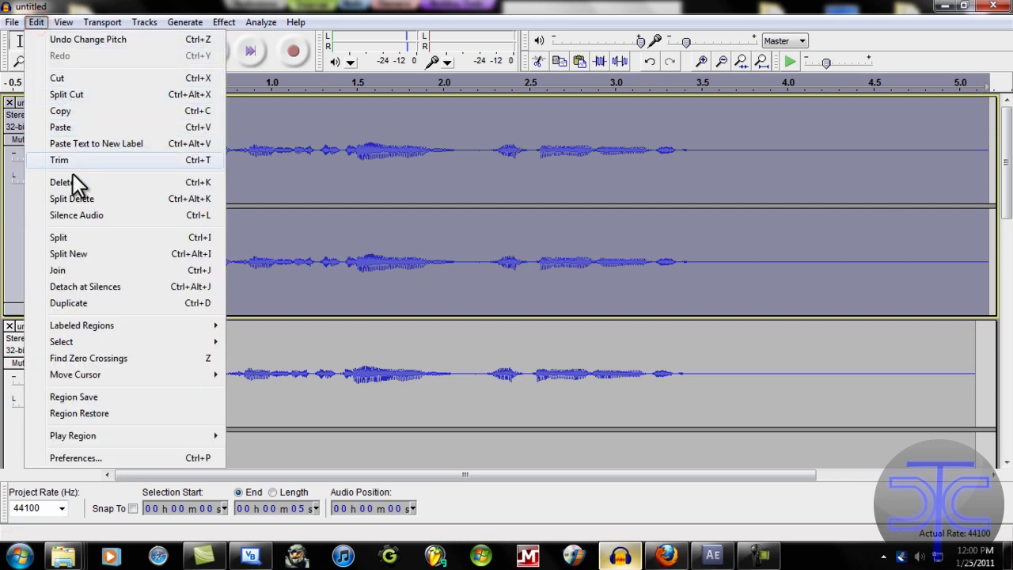
left_click(83, 301)
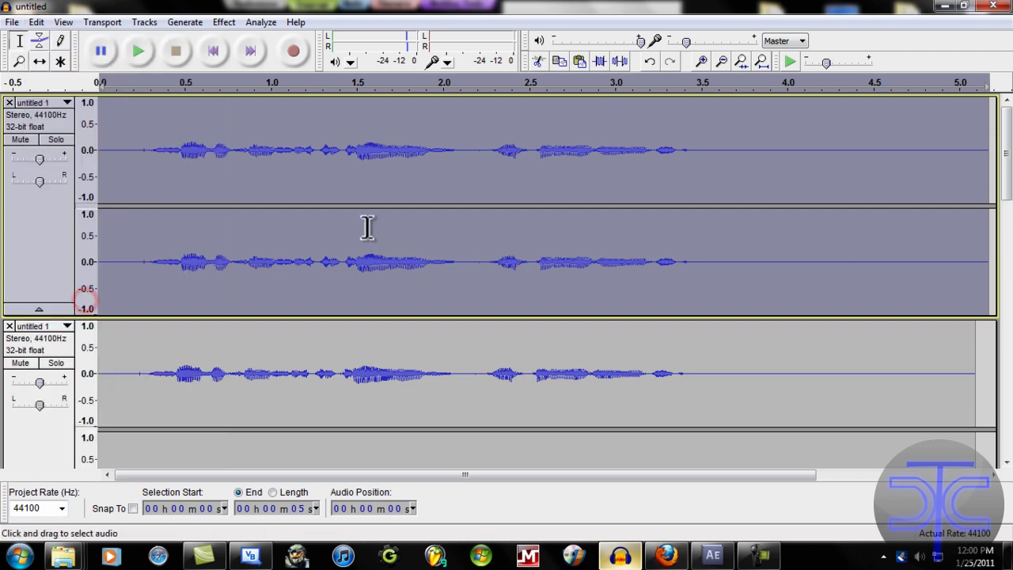
scroll(285, 229, "down", 5)
left_click_drag(36, 261, 32, 235)
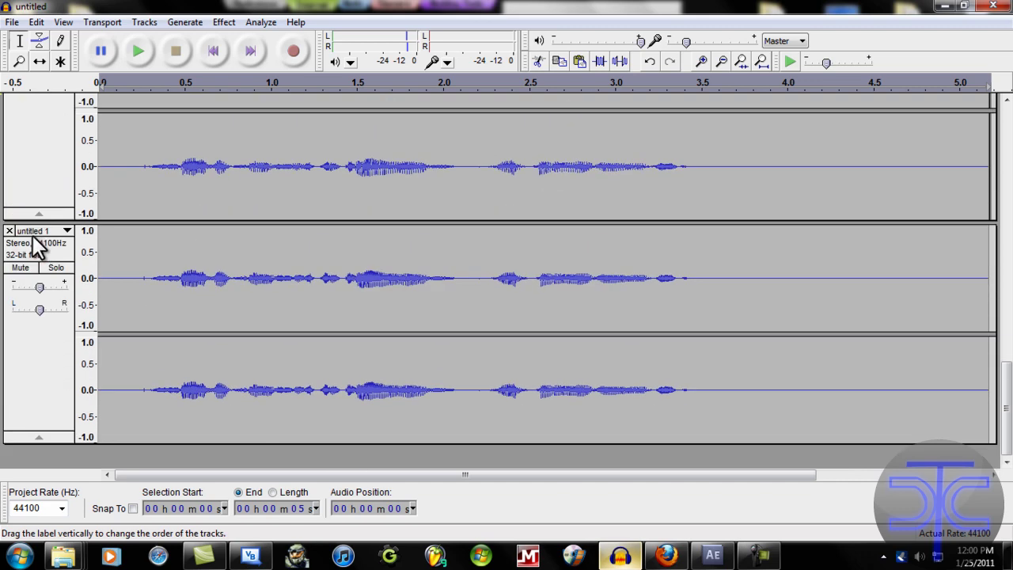
Apply Change Pitch to the new copy with a 38 percent increase, tempo unchanged.
left_click(47, 260)
left_click(255, 22)
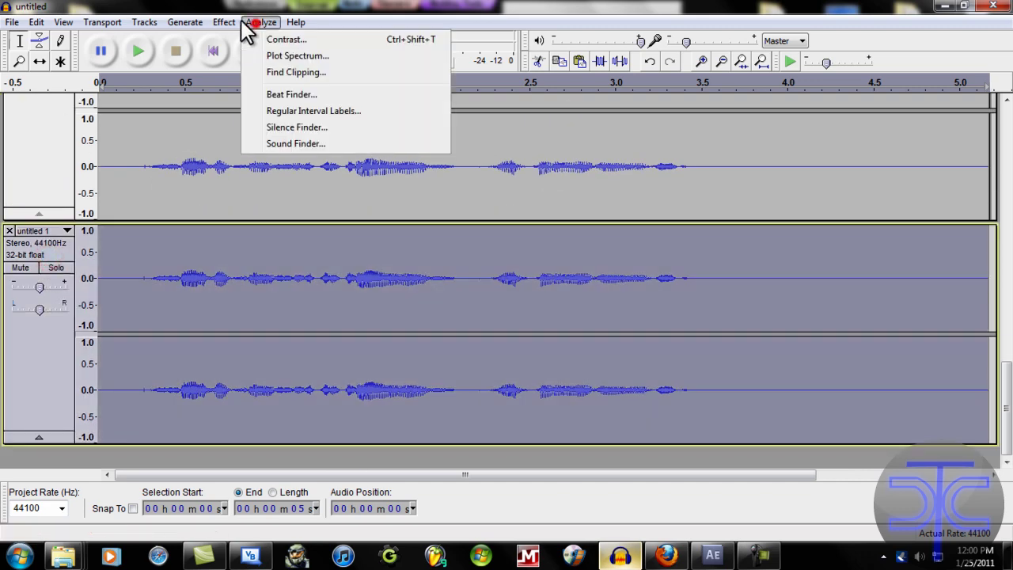
left_click(217, 19)
left_click(233, 26)
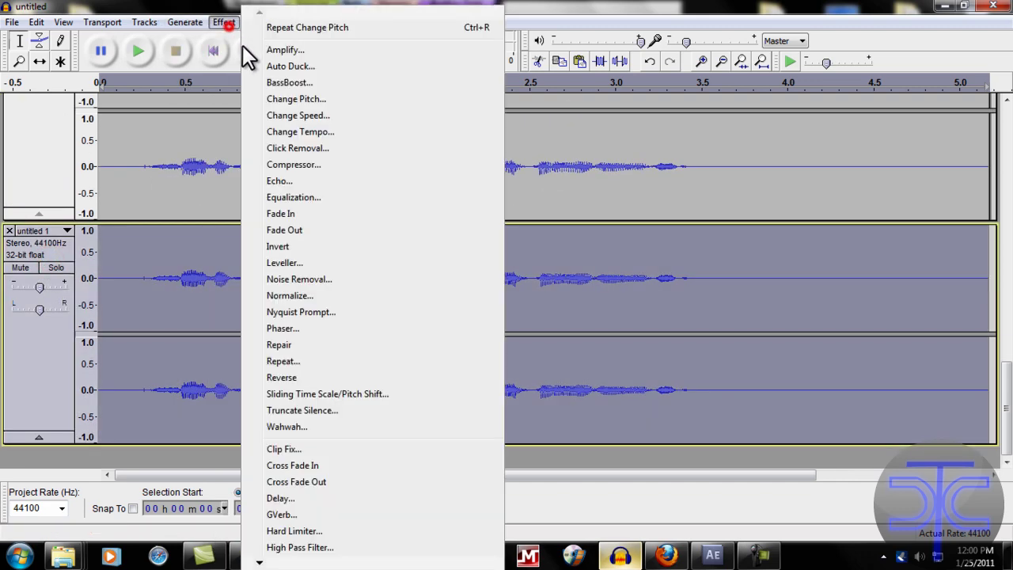
left_click(316, 100)
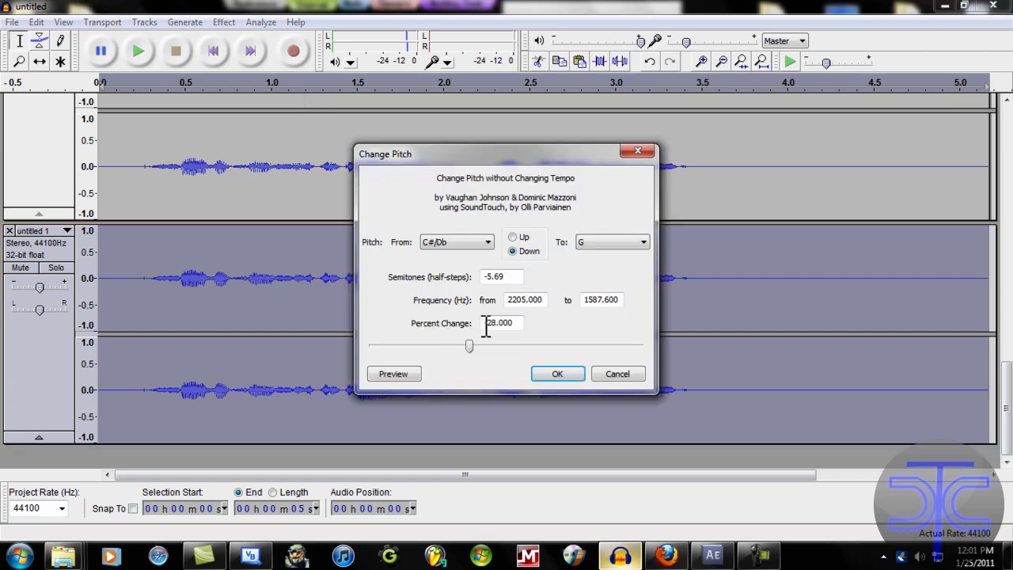
left_click_drag(493, 326, 471, 326)
type("3")
left_click(549, 374)
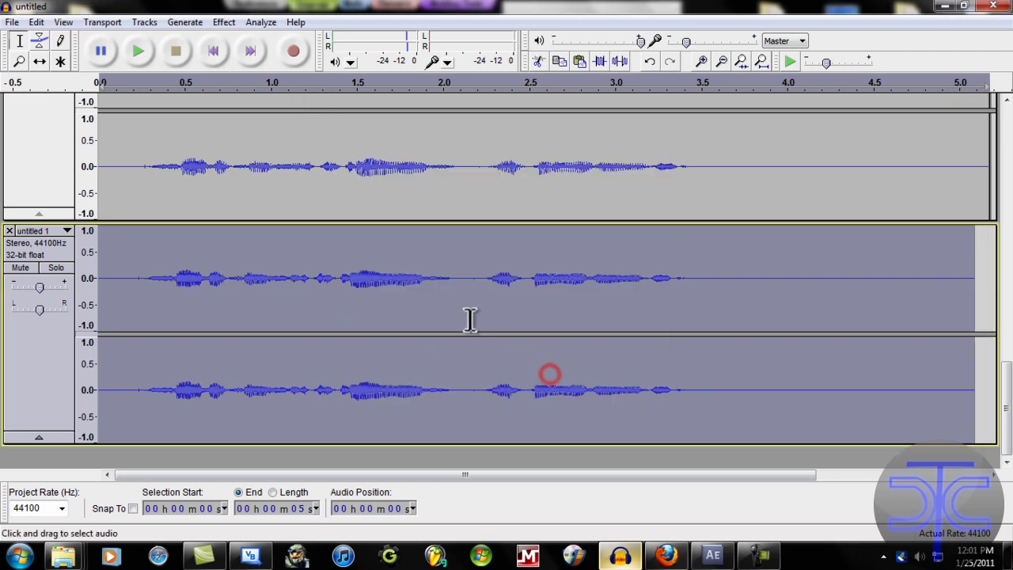
left_click(210, 51)
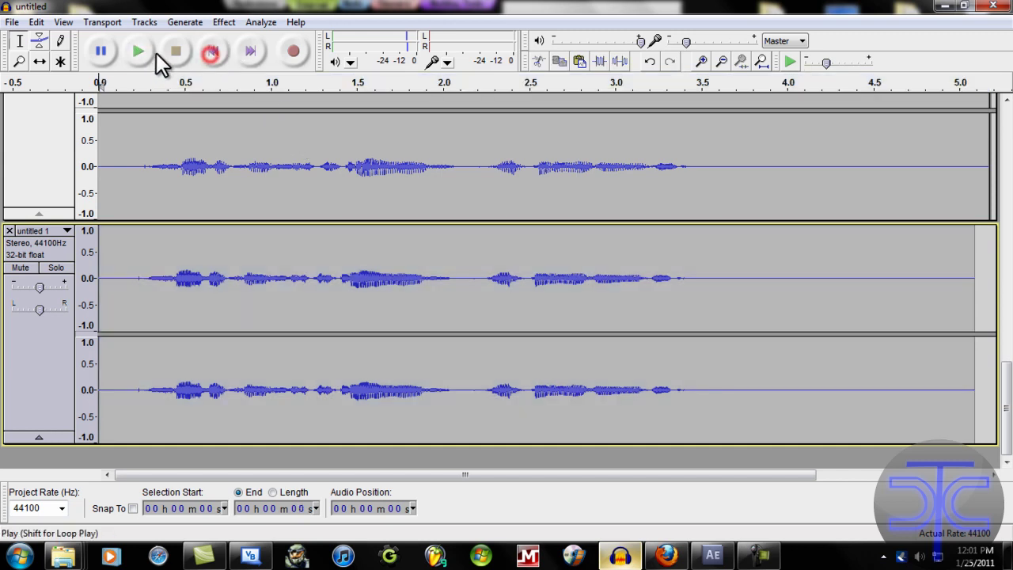
left_click(149, 54)
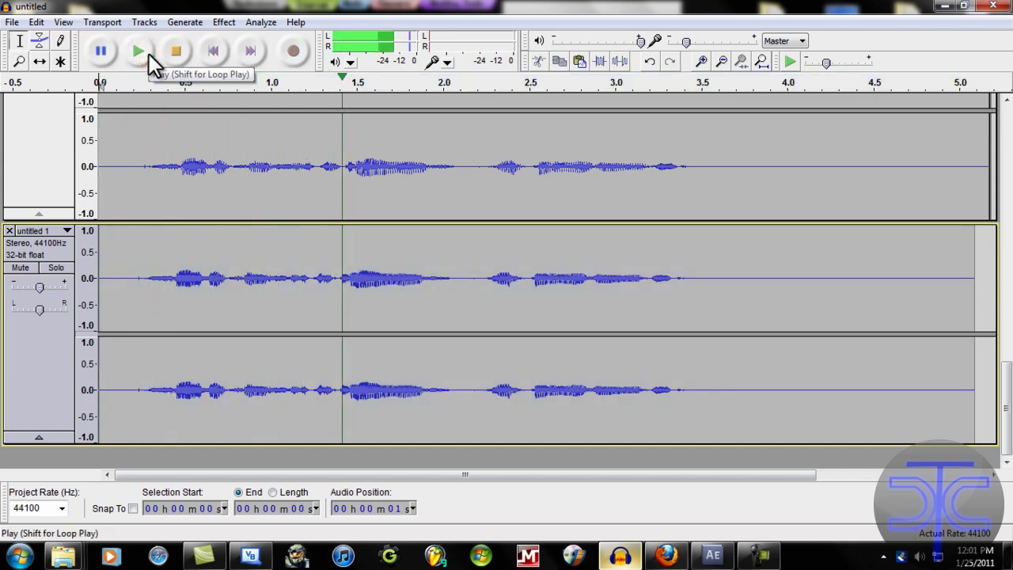